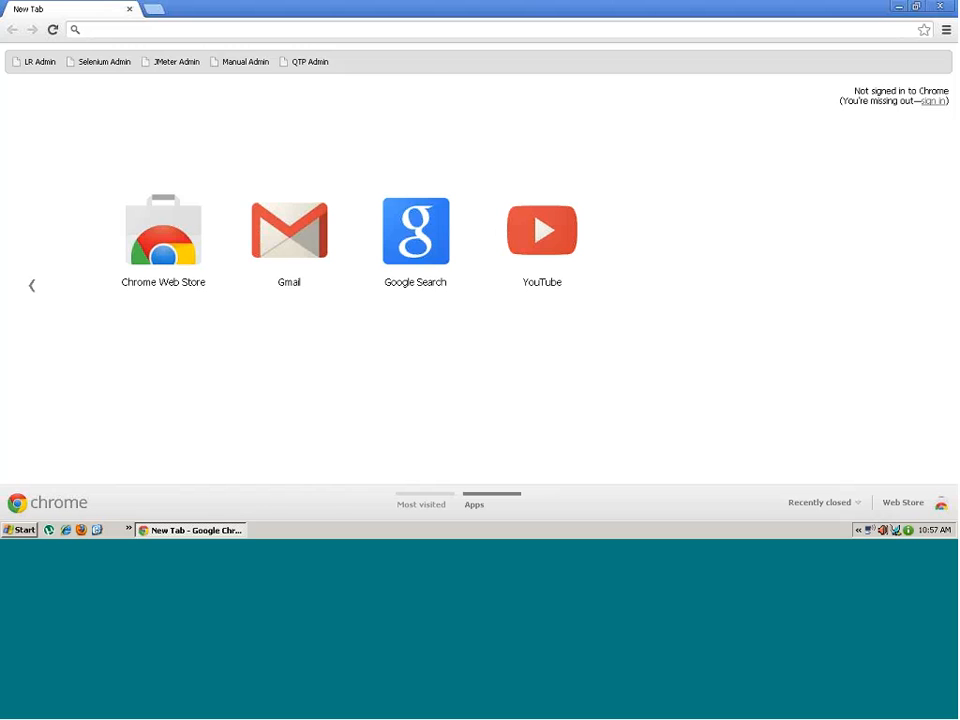
- Search Google for 'jmeter' from Chrome's new tab page
click(418, 254)
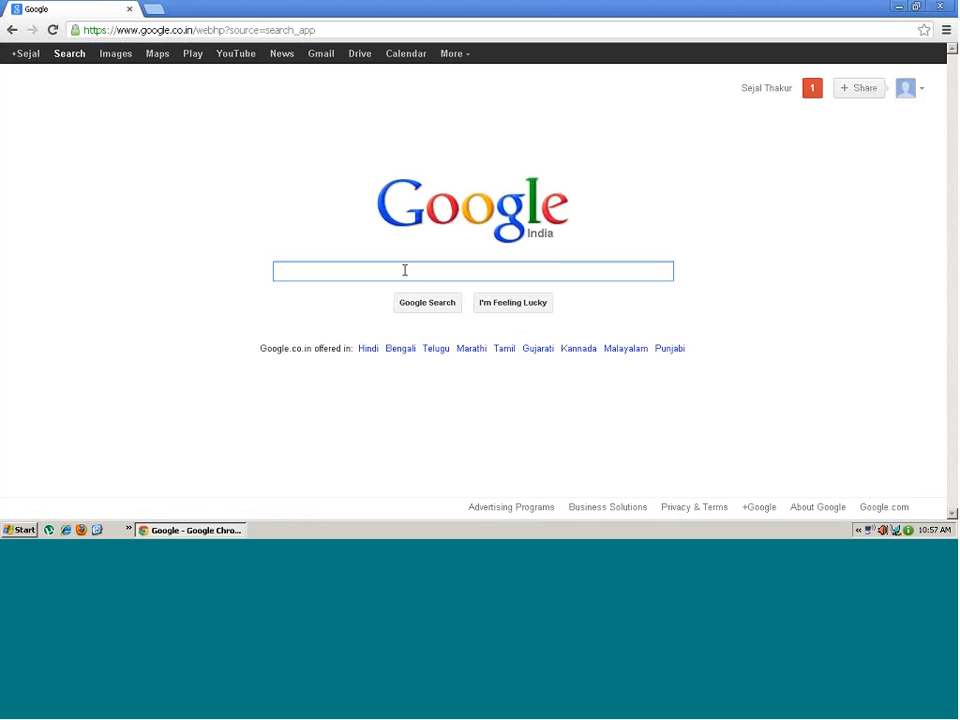
text(jmeter)
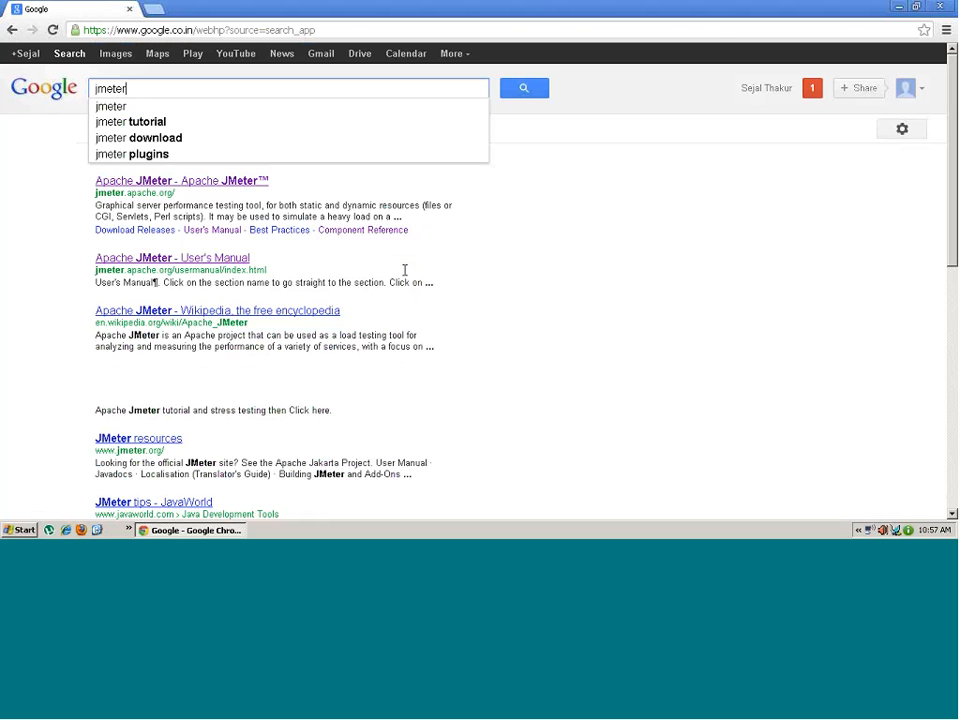
key(Return)
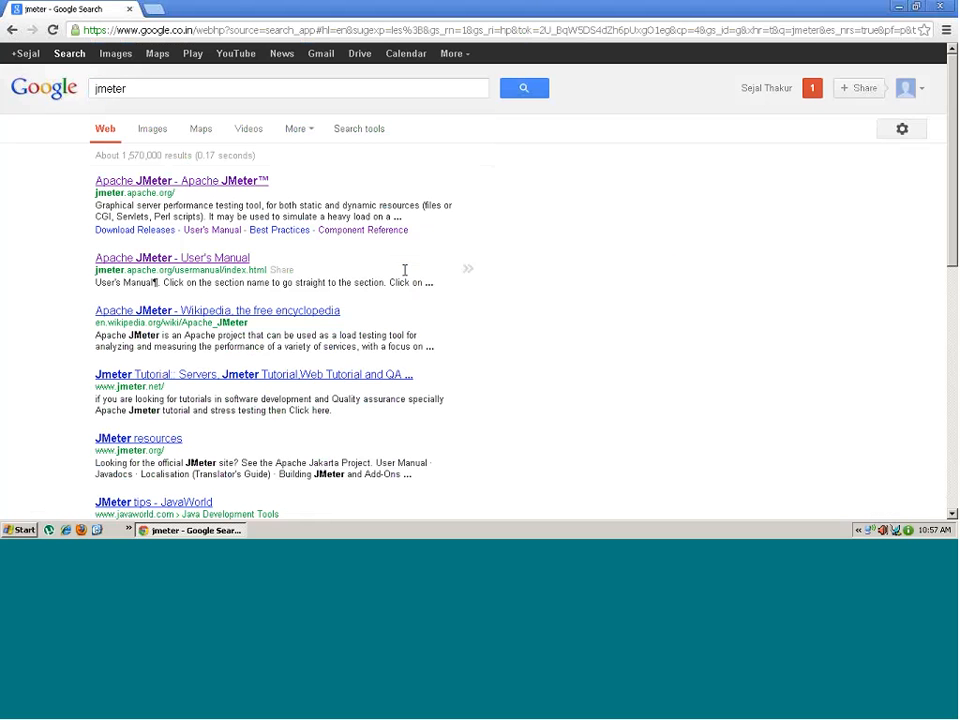
- Go from the Apache JMeter result to Download Releases and scroll to the 2.8 binaries
click(169, 188)
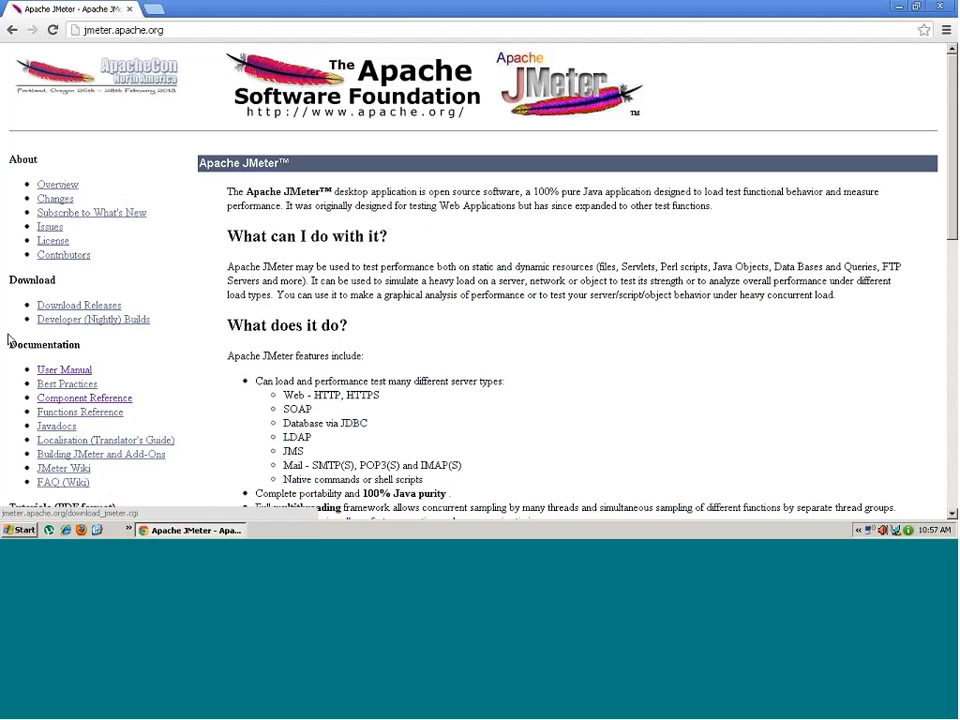
click(66, 309)
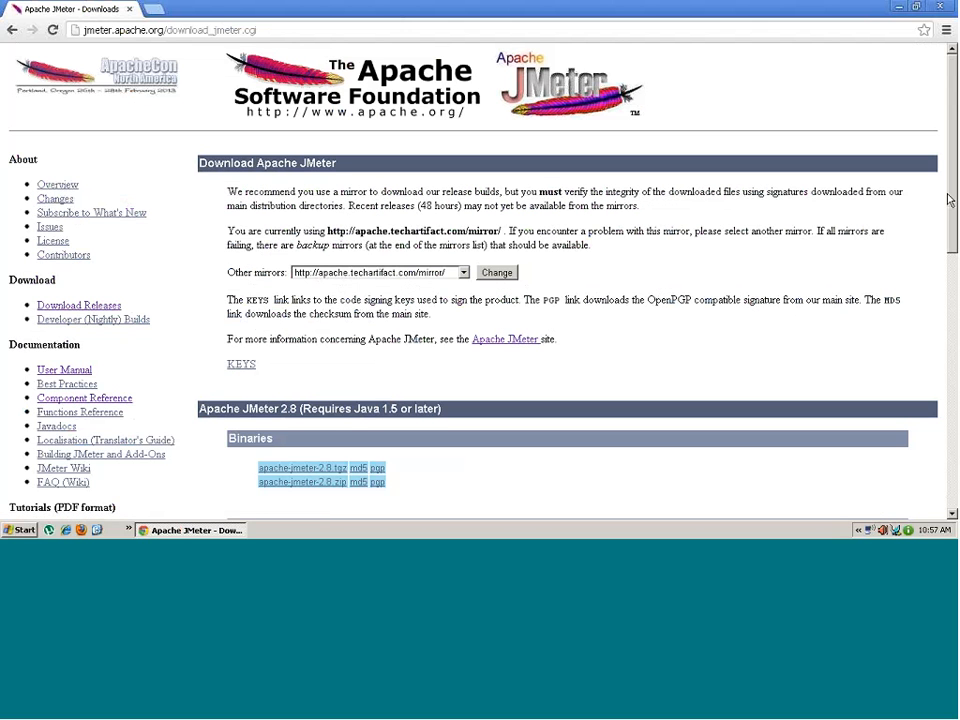
scroll(949, 208, down, 3)
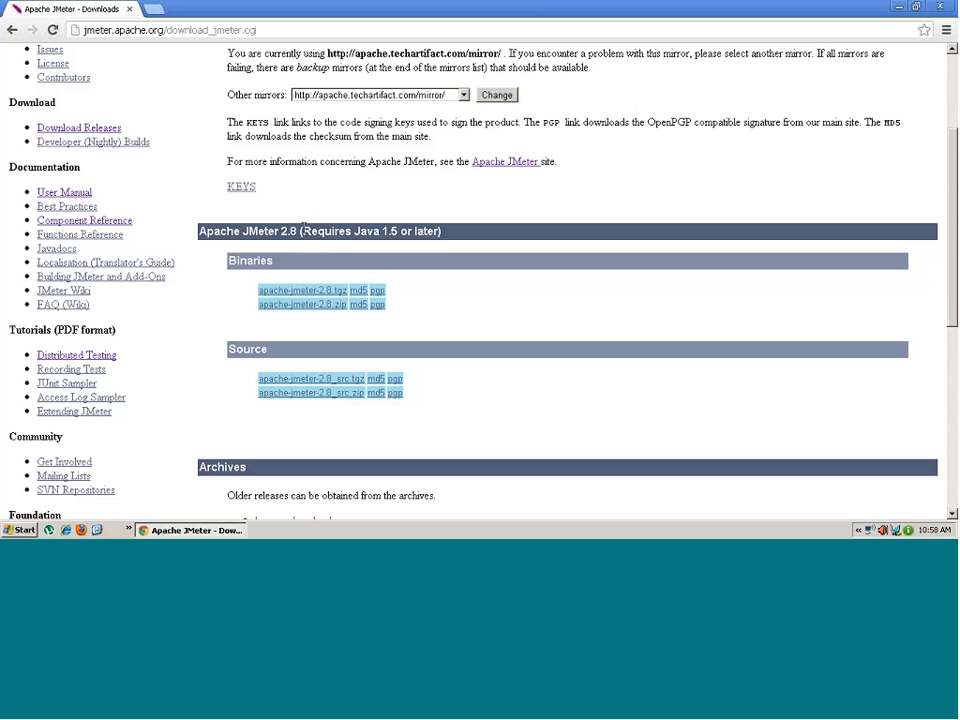
drag(302, 225, 445, 245)
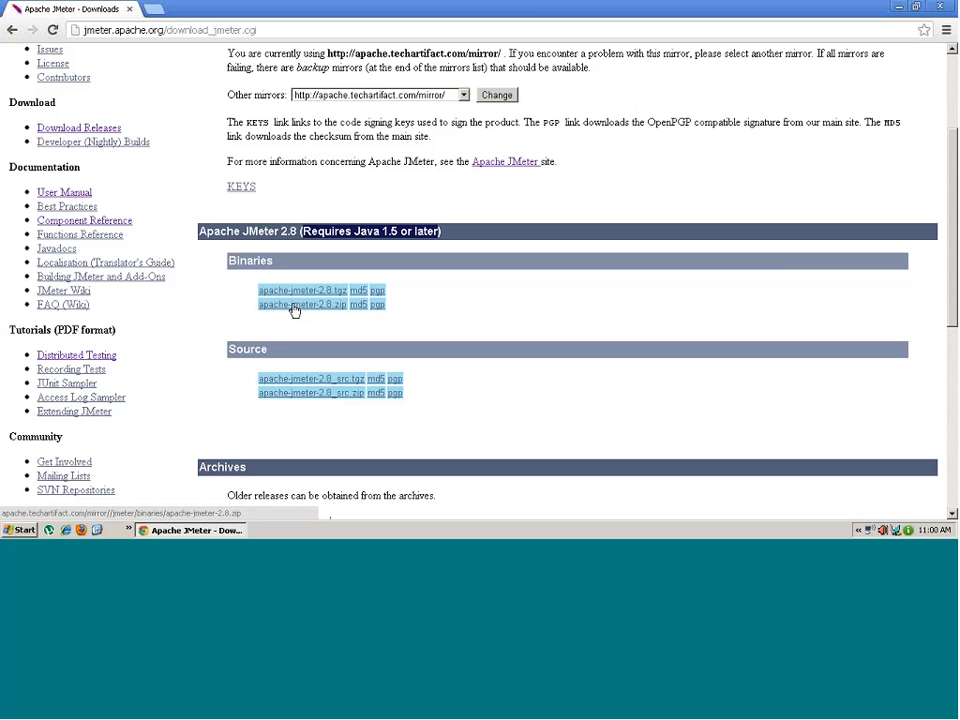
- Start downloading apache-jmeter-2.8.zip and pause it in Chrome's full downloads list
click(295, 305)
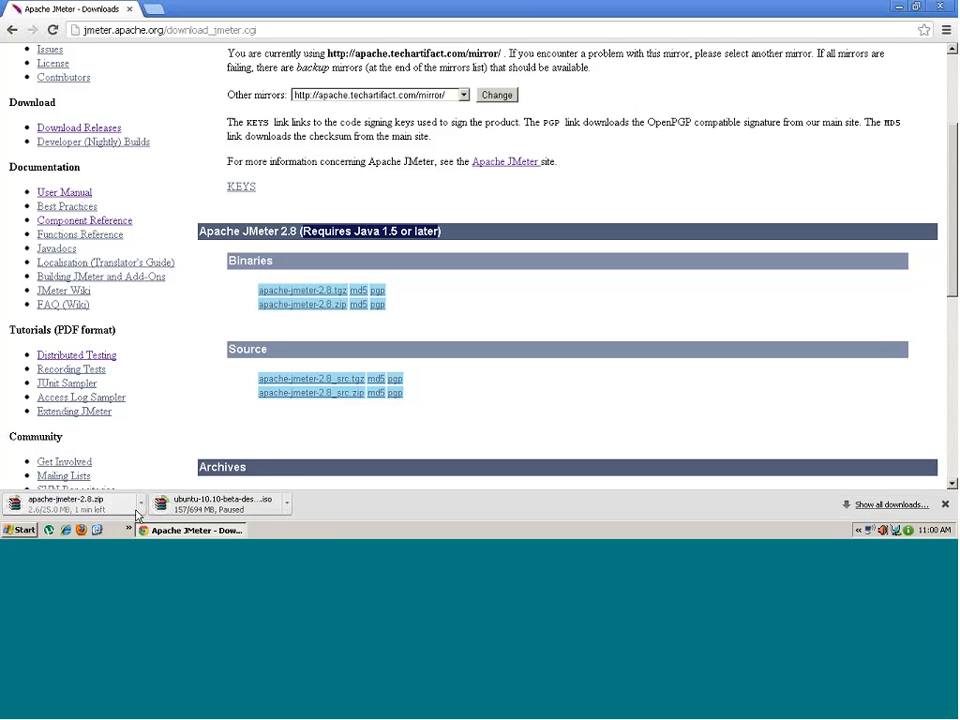
click(141, 512)
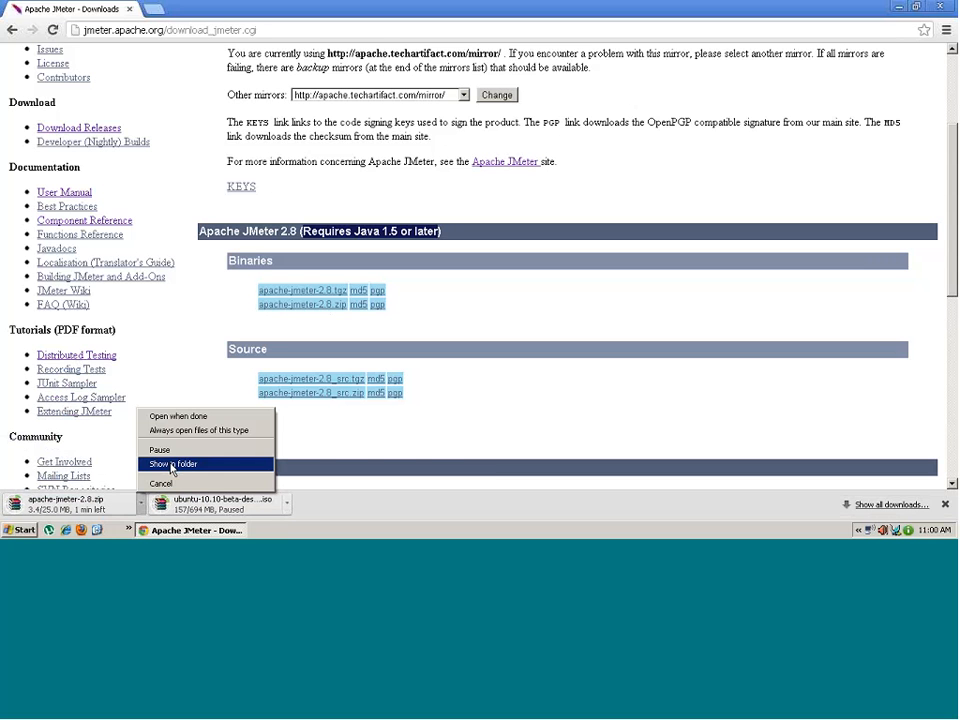
click(140, 510)
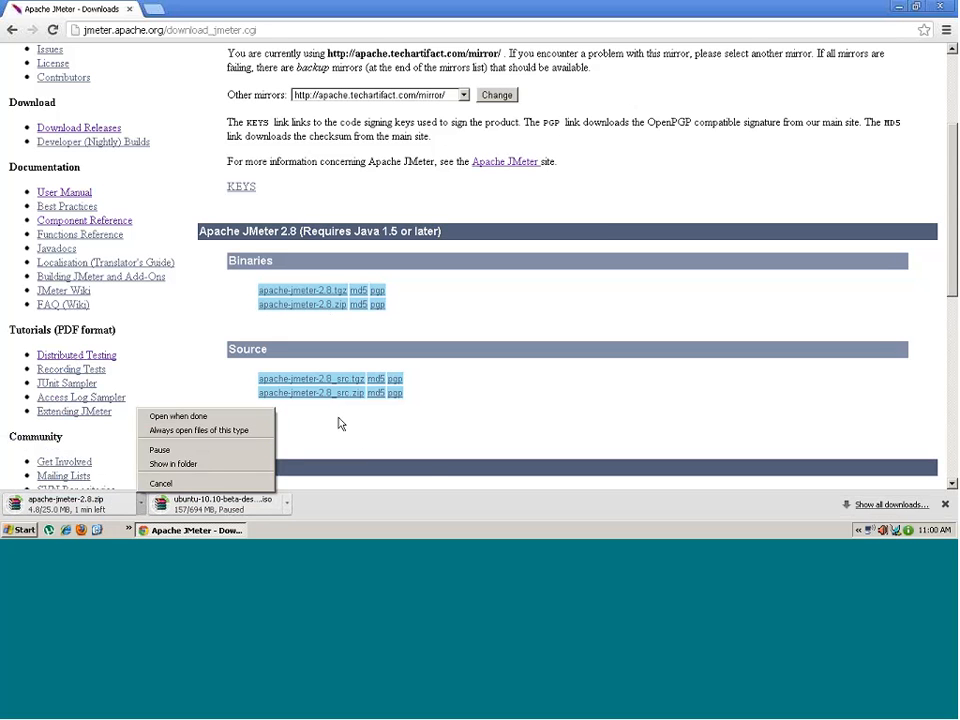
click(426, 465)
click(886, 504)
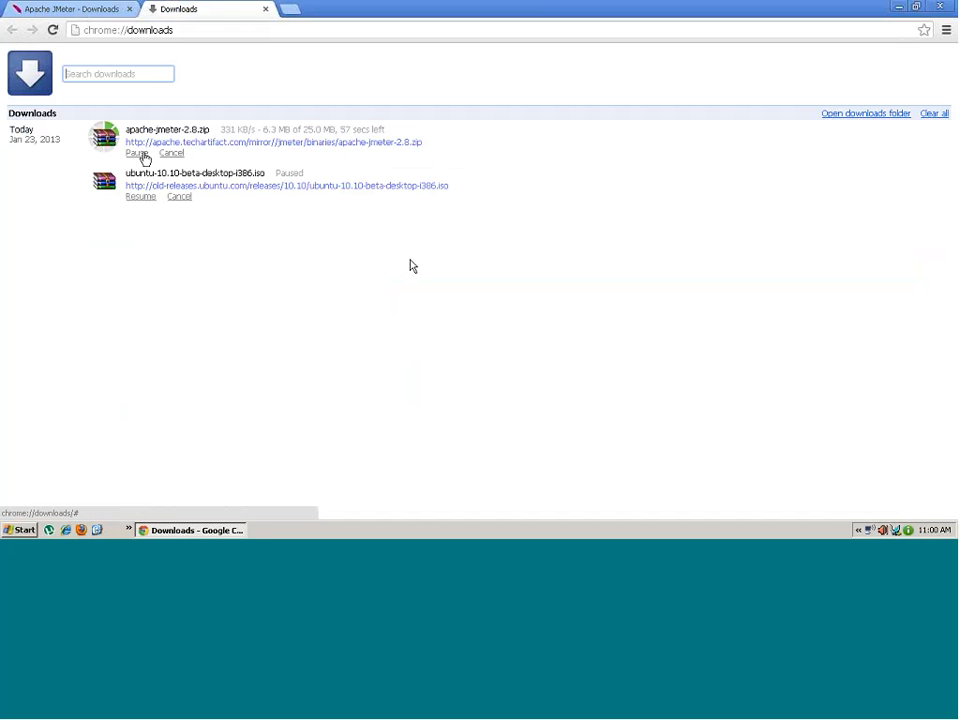
click(137, 153)
- Set Chrome aside, show the desktop and select the apache-jmeter-2.8 zip archive
click(186, 529)
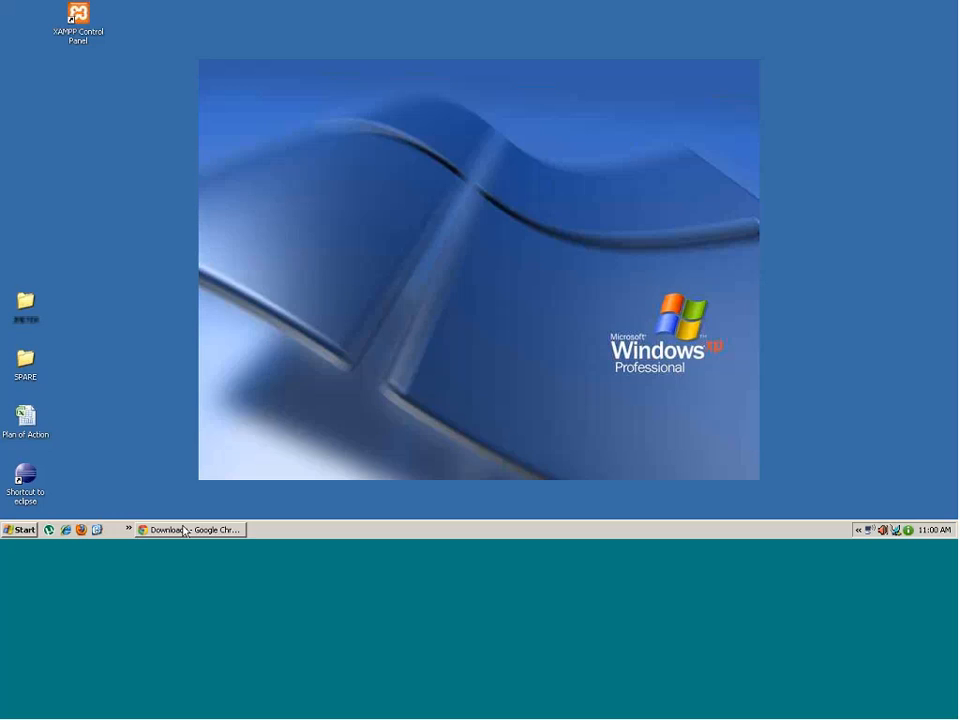
click(218, 531)
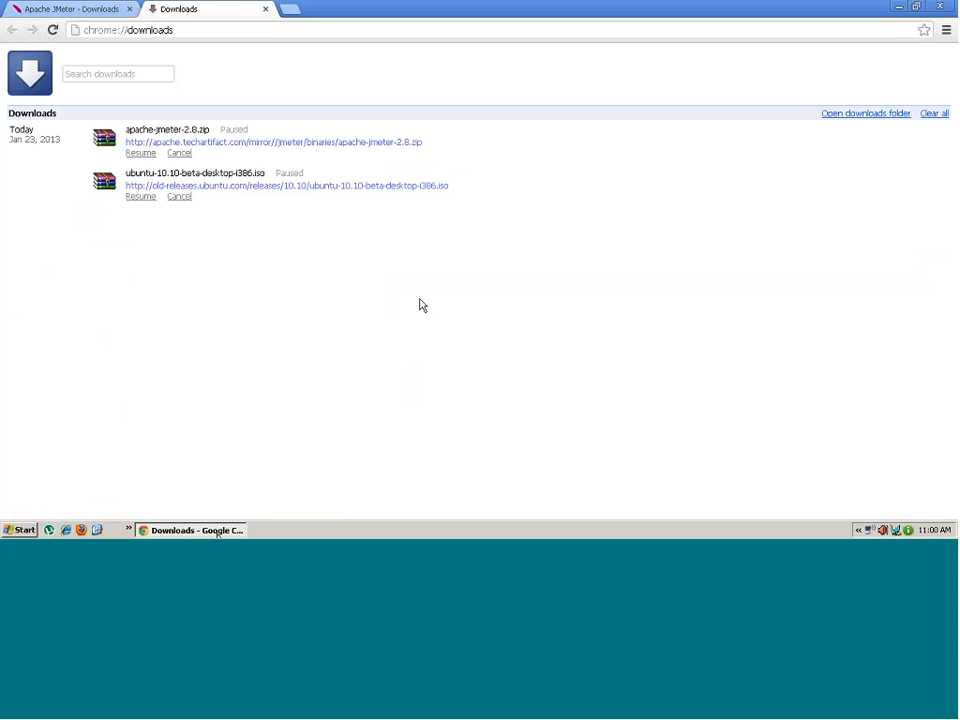
click(192, 527)
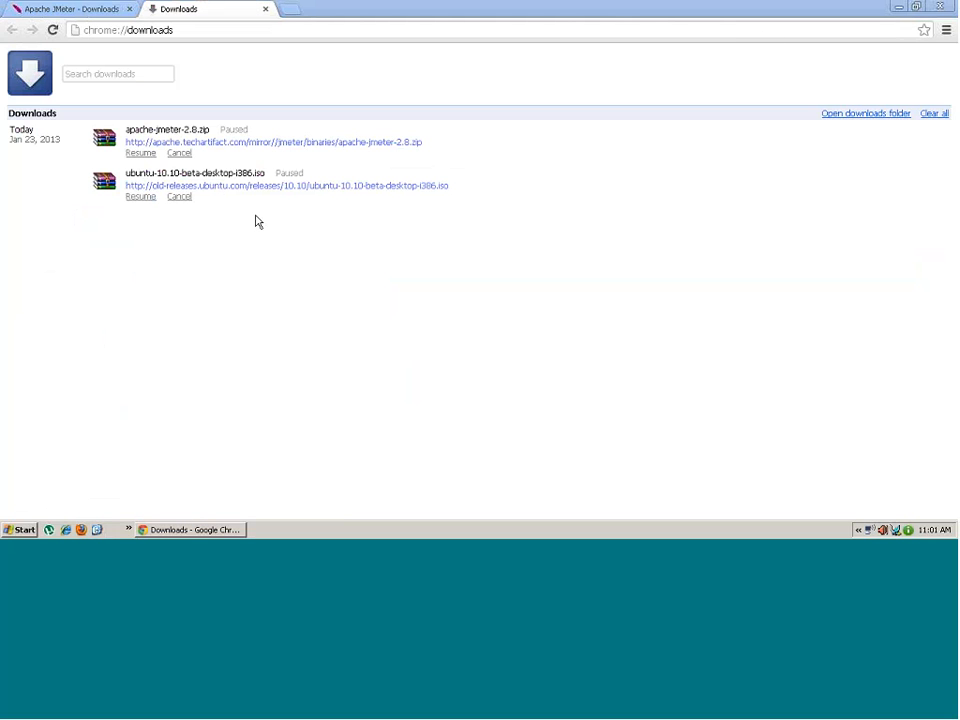
click(99, 531)
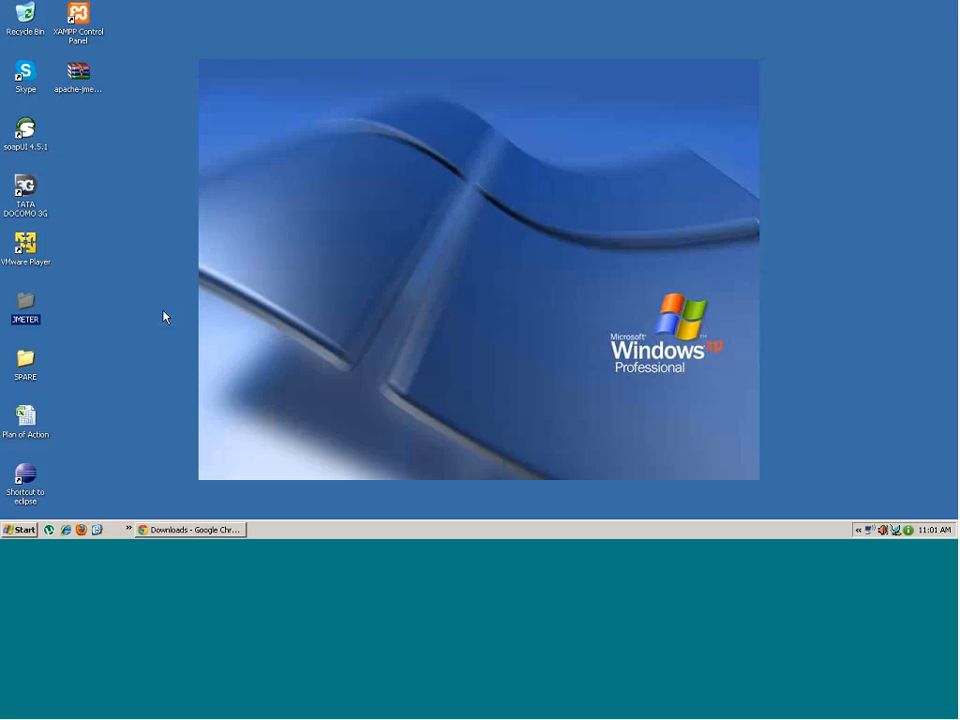
click(79, 88)
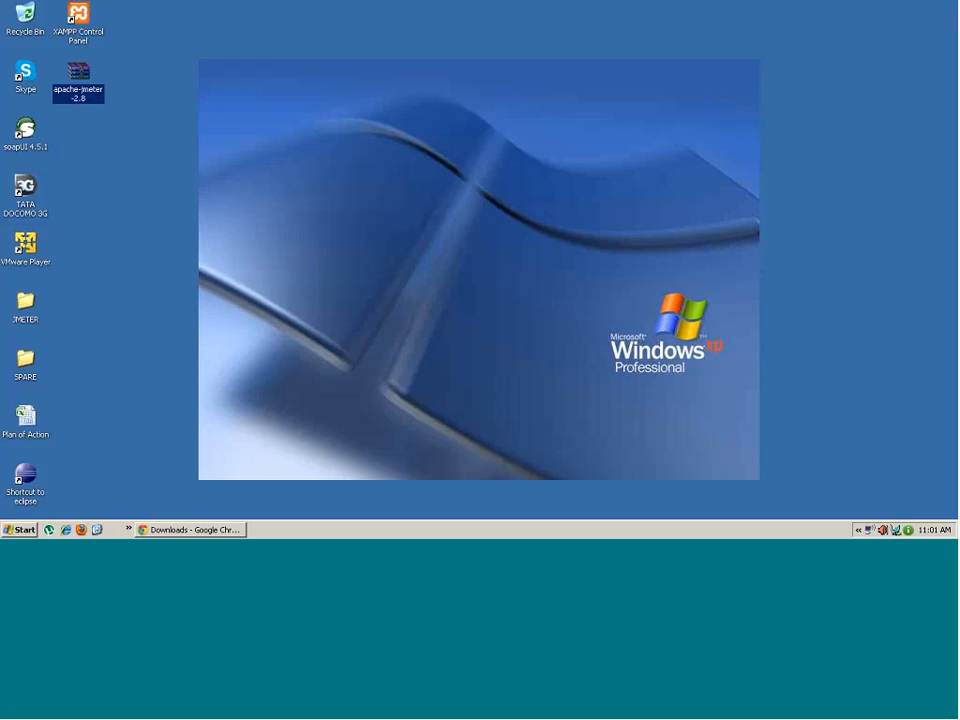
- Extract apache-jmeter-2.8.zip with WinRAR into an apache-jmeter-2.8 folder on the desktop
right_click(80, 76)
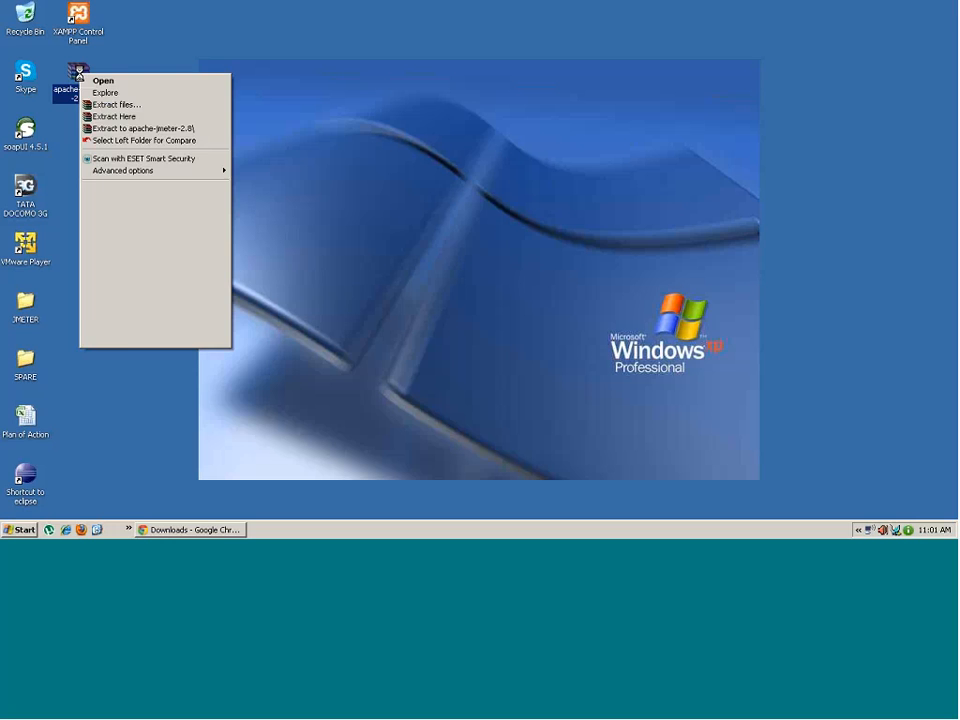
click(116, 129)
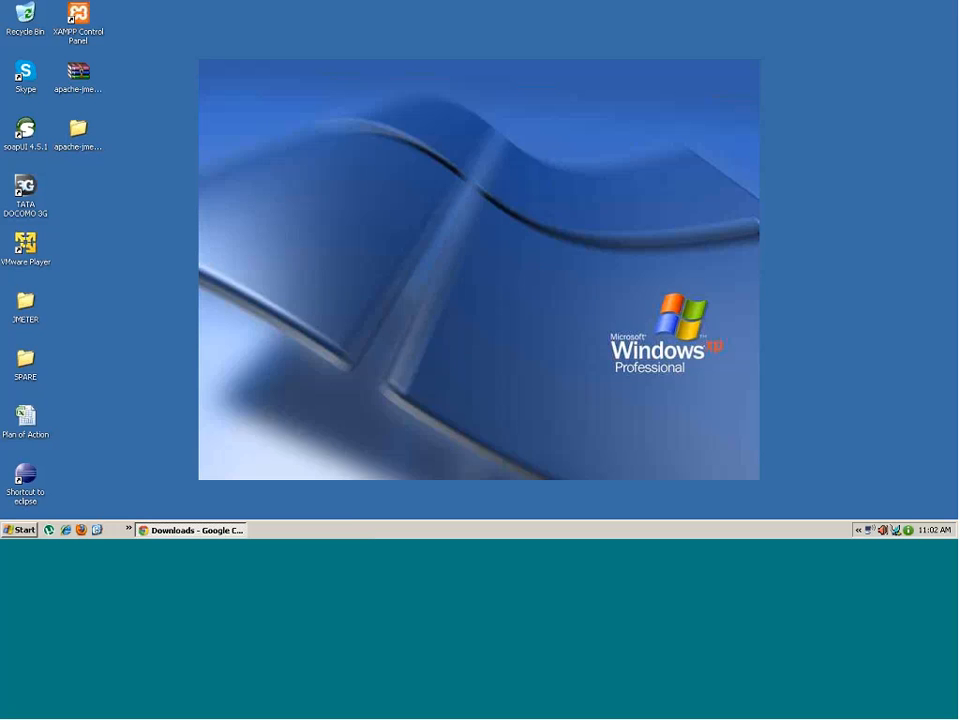
- Move the nested apache-jmeter-2.8 folder onto the Desktop, replacing the existing folder
double_click(80, 133)
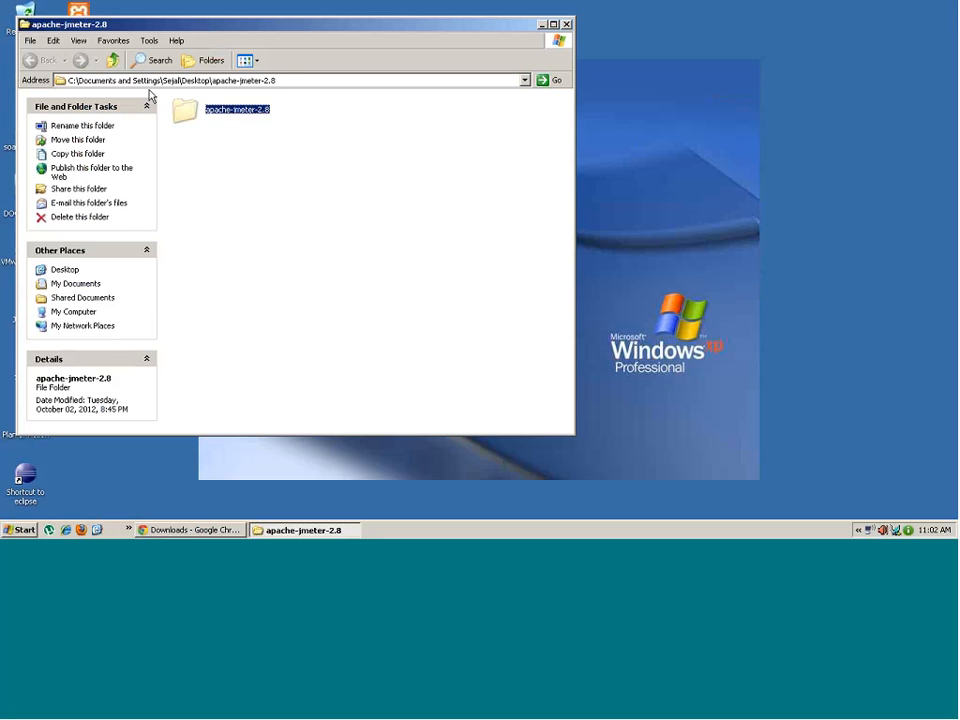
click(112, 60)
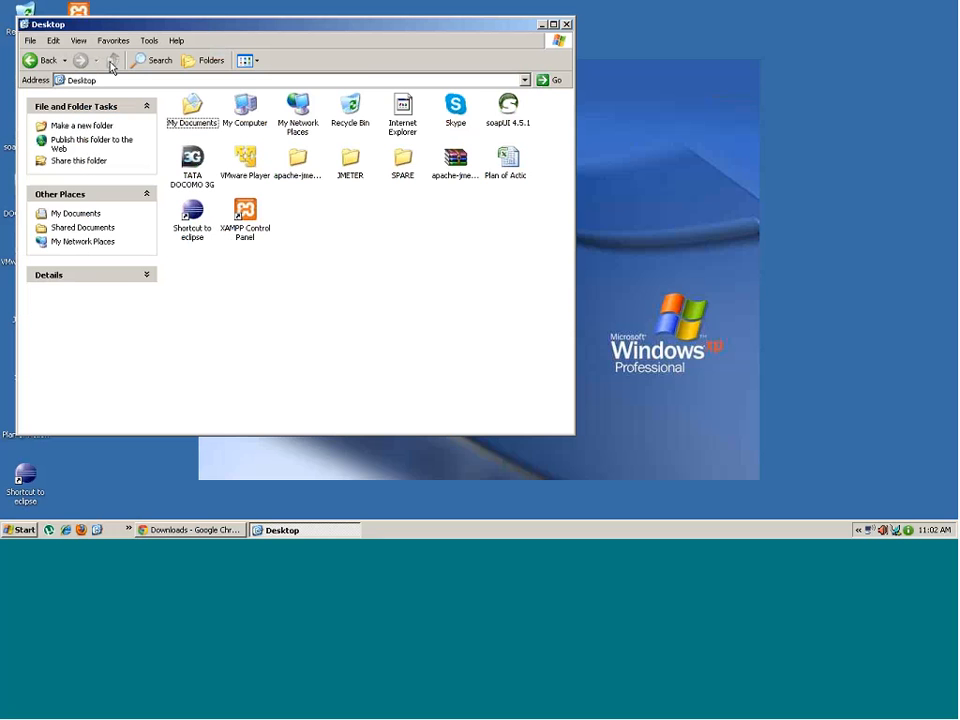
key(ctrl+v)
click(466, 298)
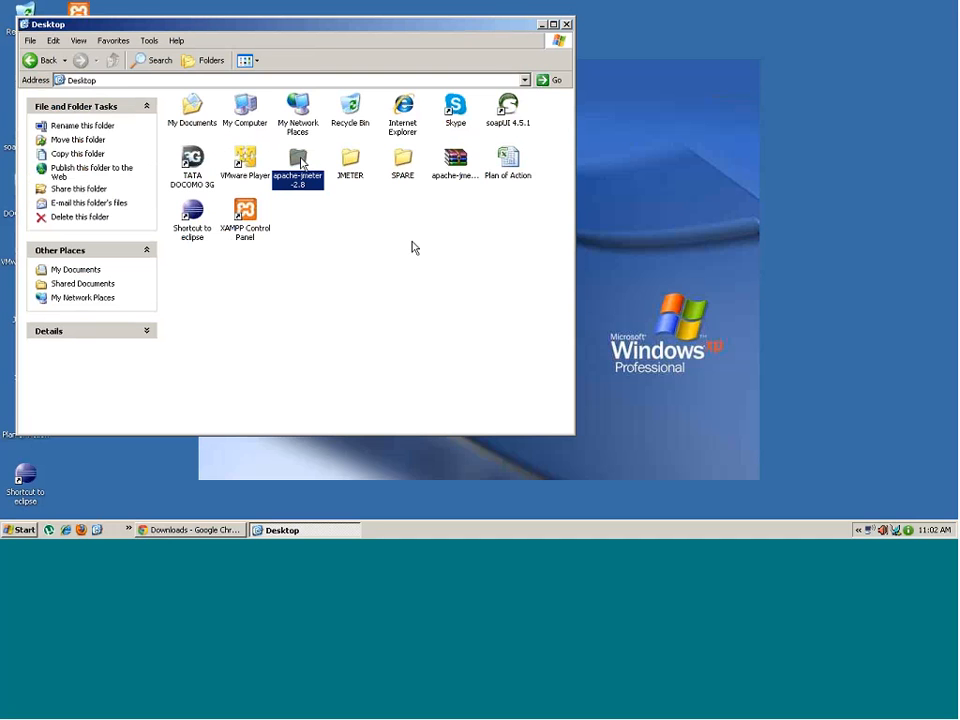
- Open apache-jmeter-2.8 maximized and look over bin, docs, extras, lib and printable_docs
double_click(302, 162)
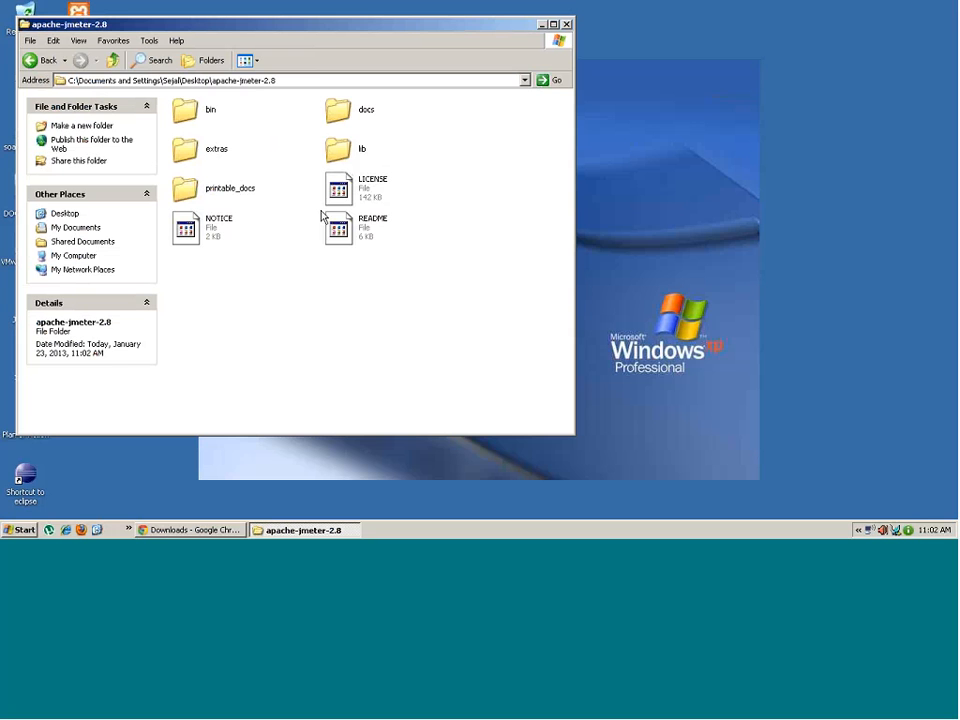
double_click(185, 26)
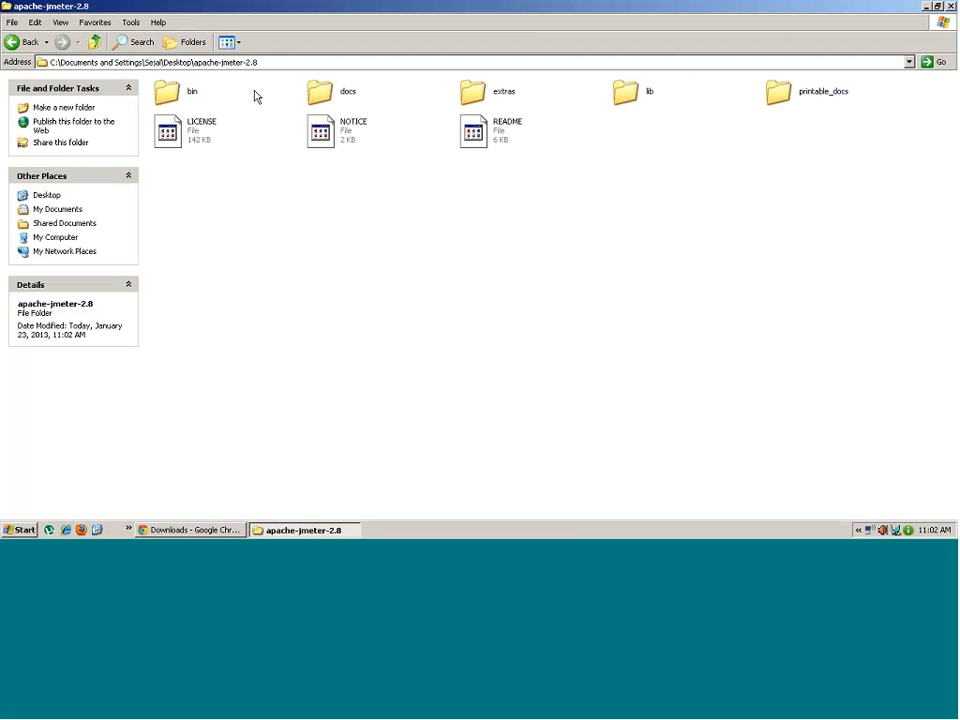
click(166, 98)
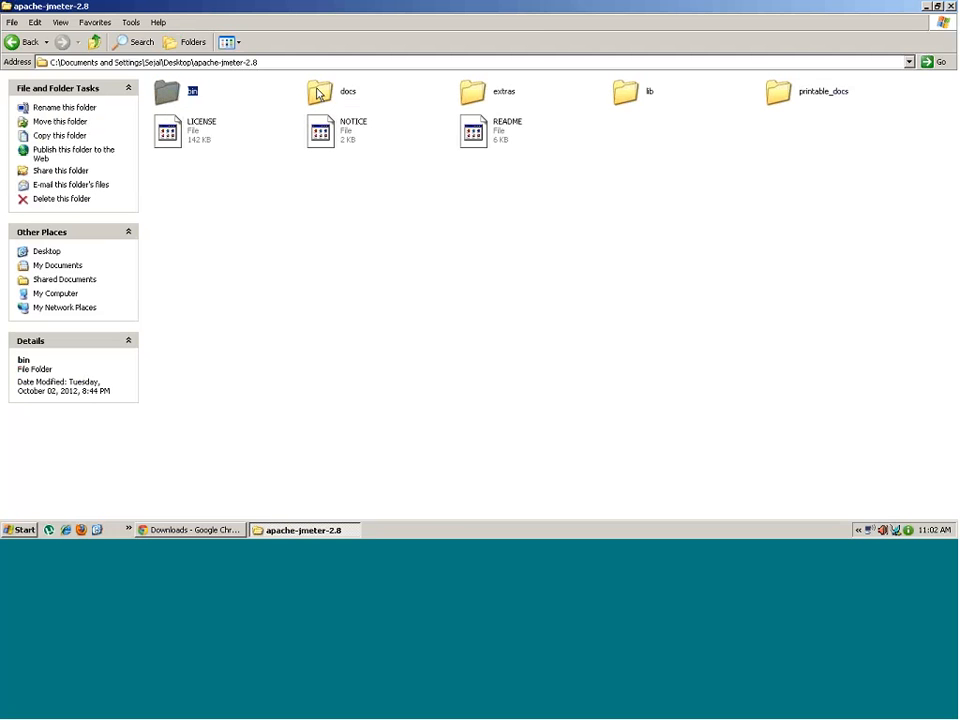
click(318, 92)
click(473, 92)
click(626, 93)
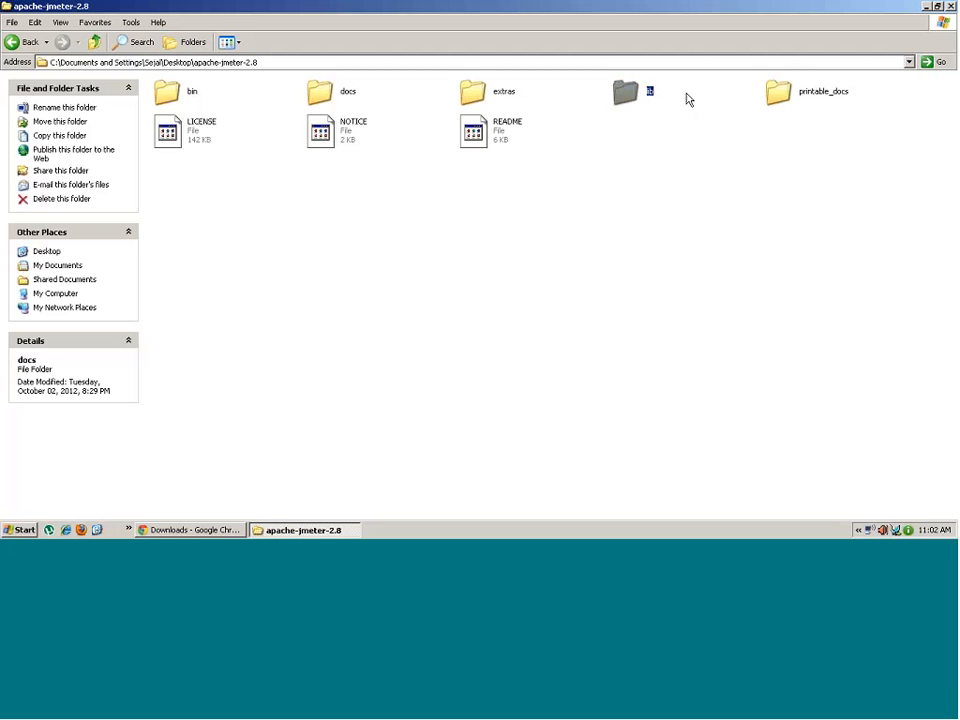
click(778, 96)
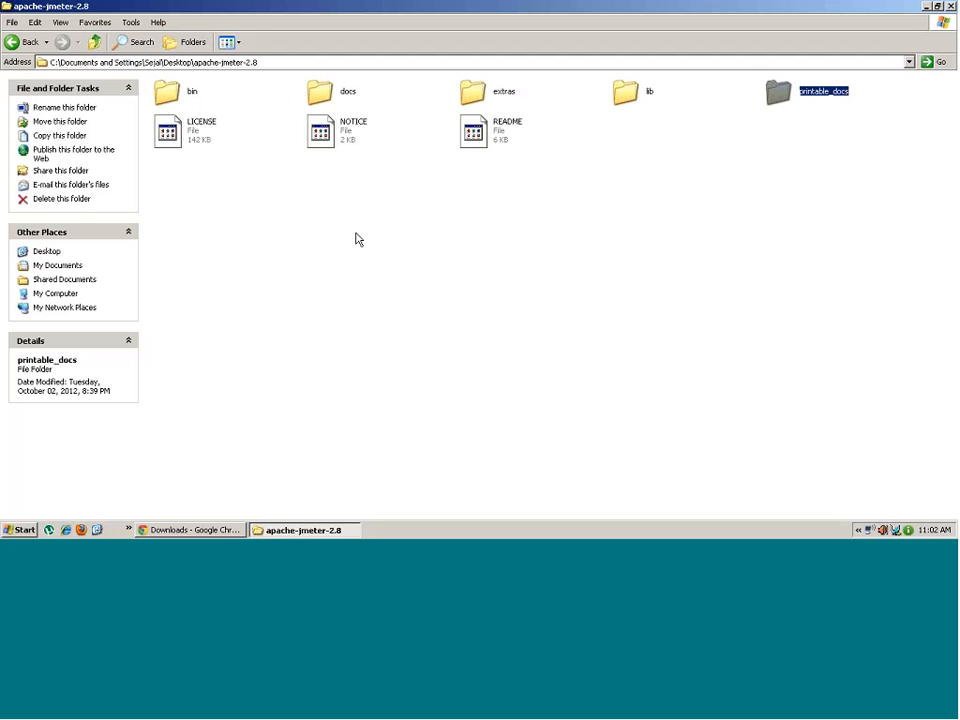
- Open bin in Details view, sort it by Type, and select the jmeter batch file
double_click(166, 92)
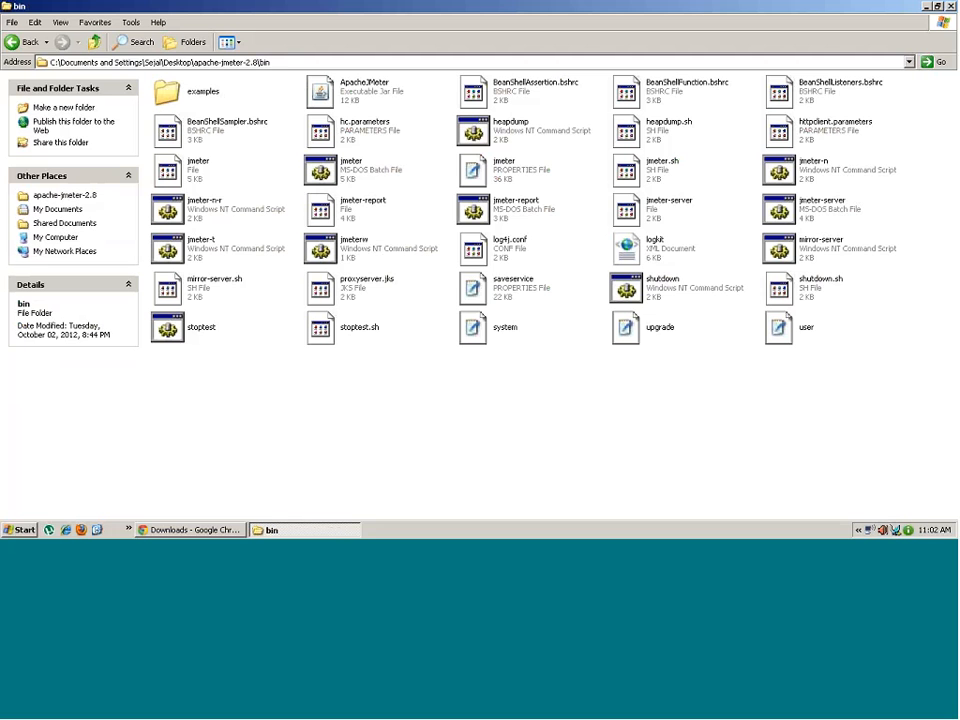
click(237, 42)
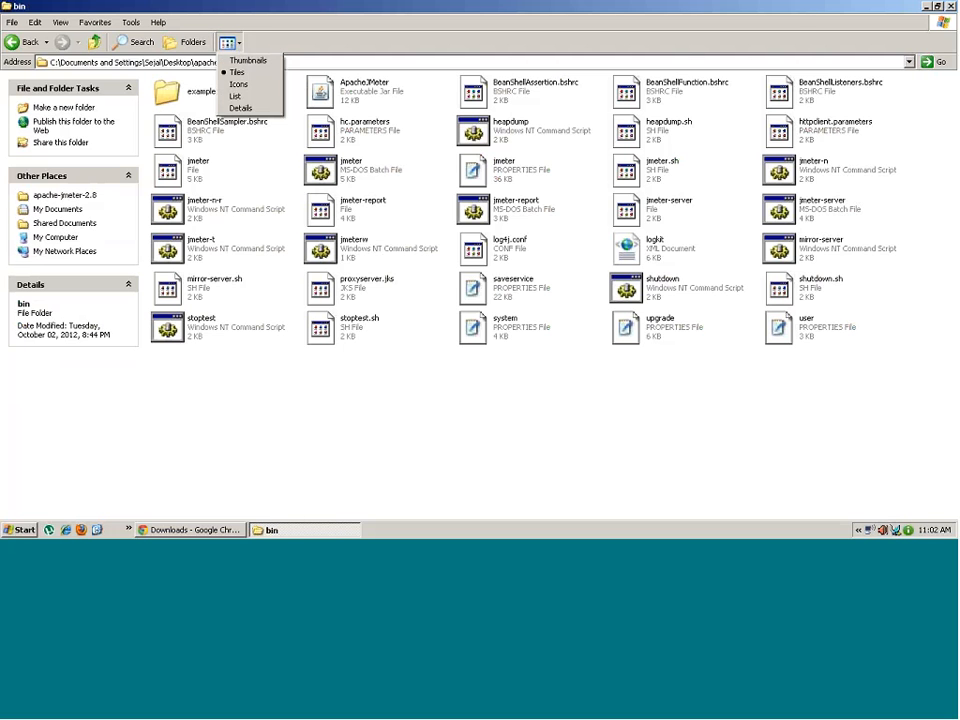
click(248, 107)
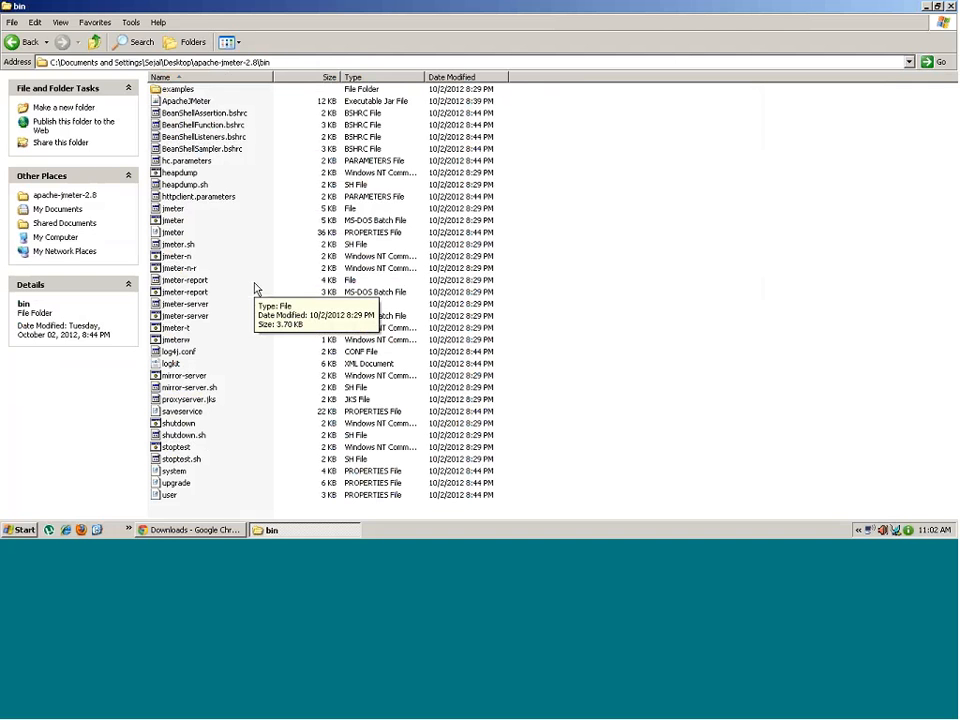
click(173, 221)
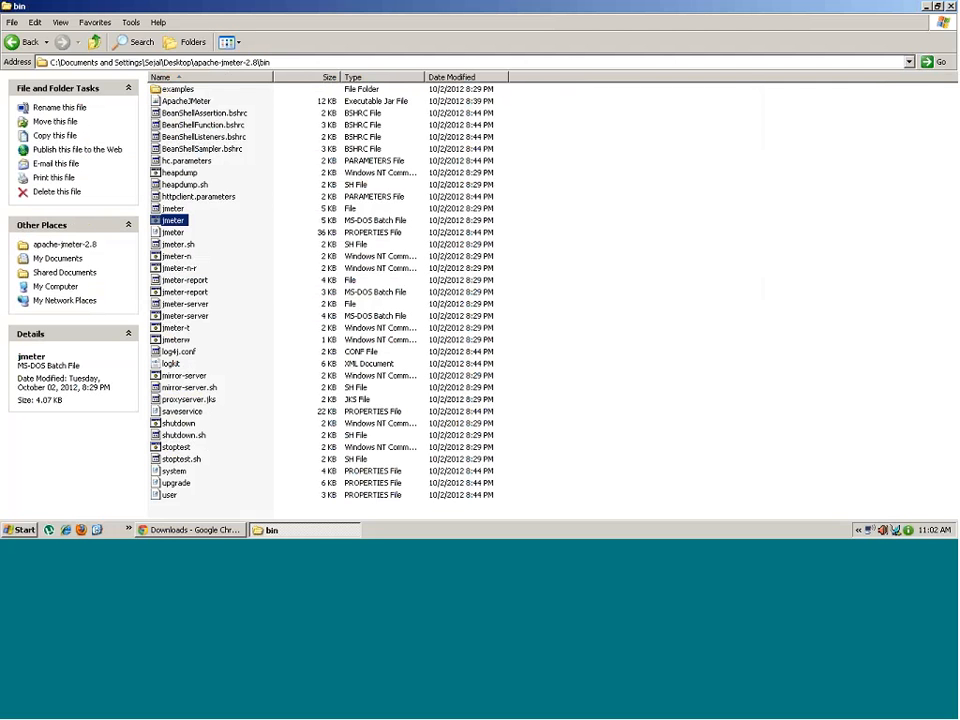
click(390, 80)
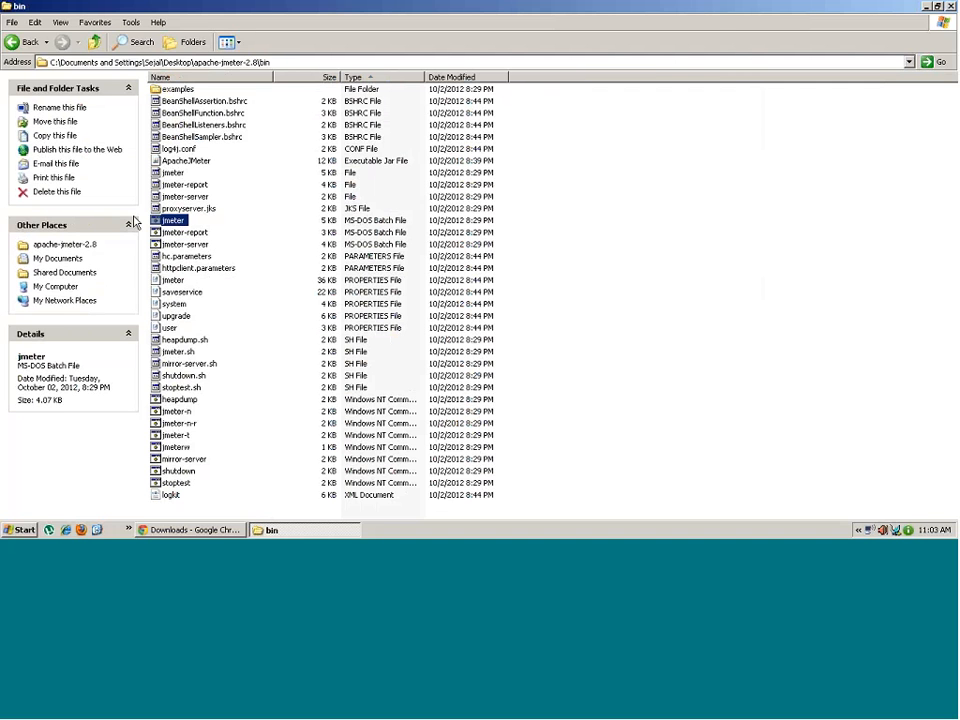
click(198, 234)
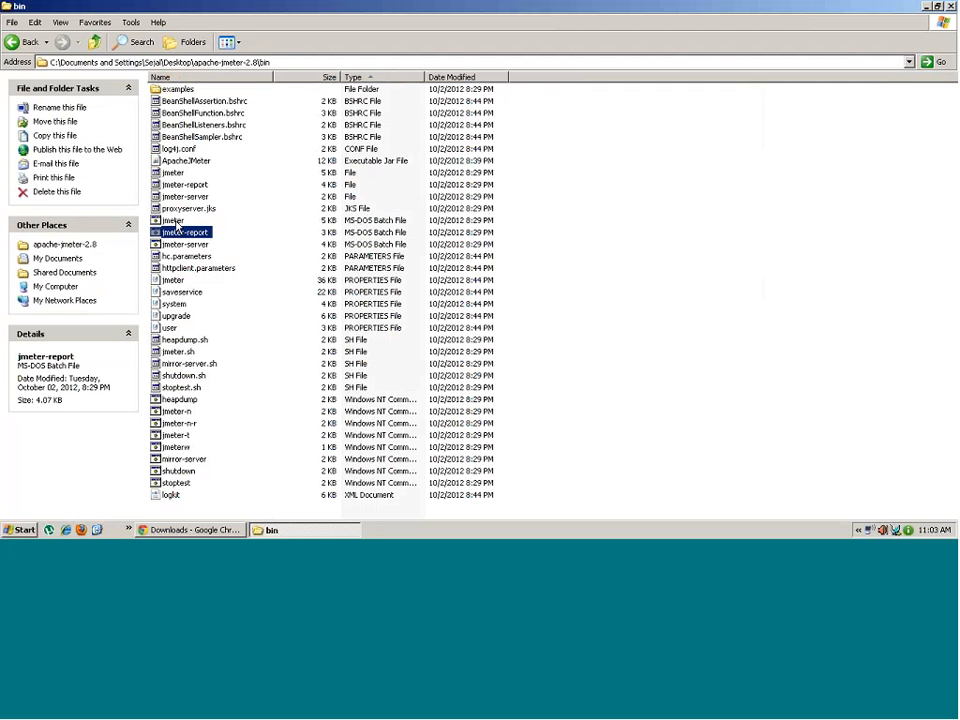
click(176, 222)
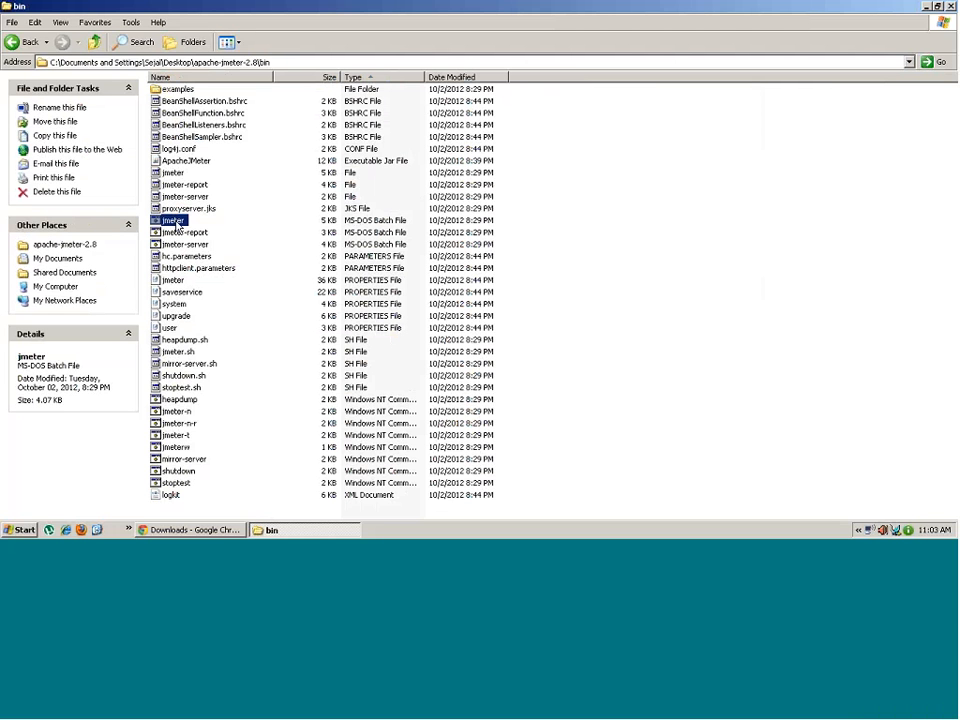
- Launch JMeter 2.8 from jmeter.bat and maximize its window
double_click(176, 223)
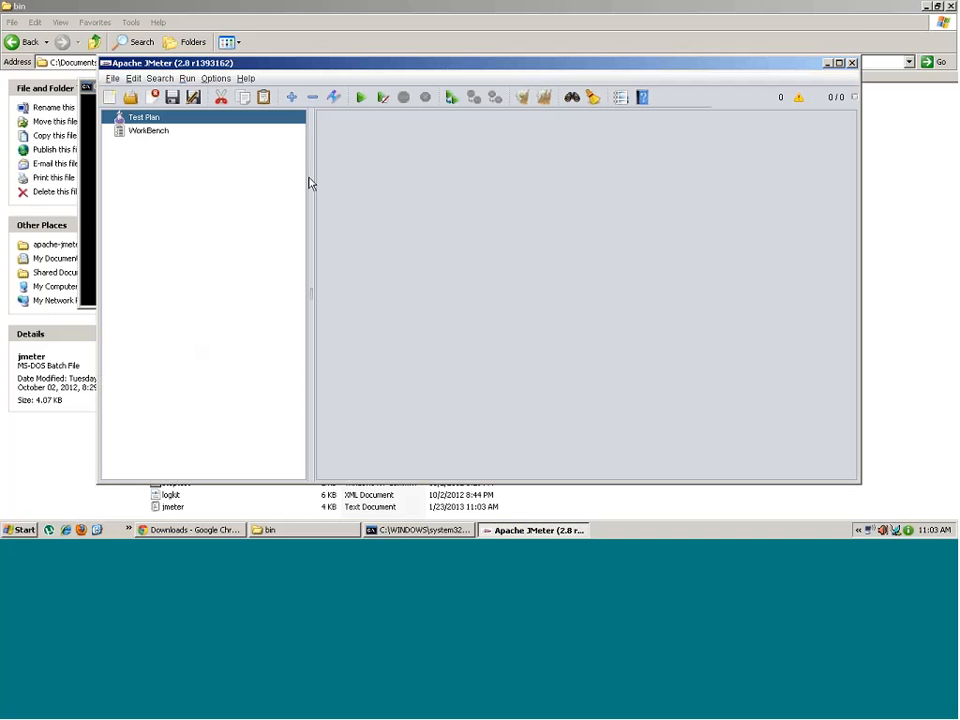
double_click(475, 68)
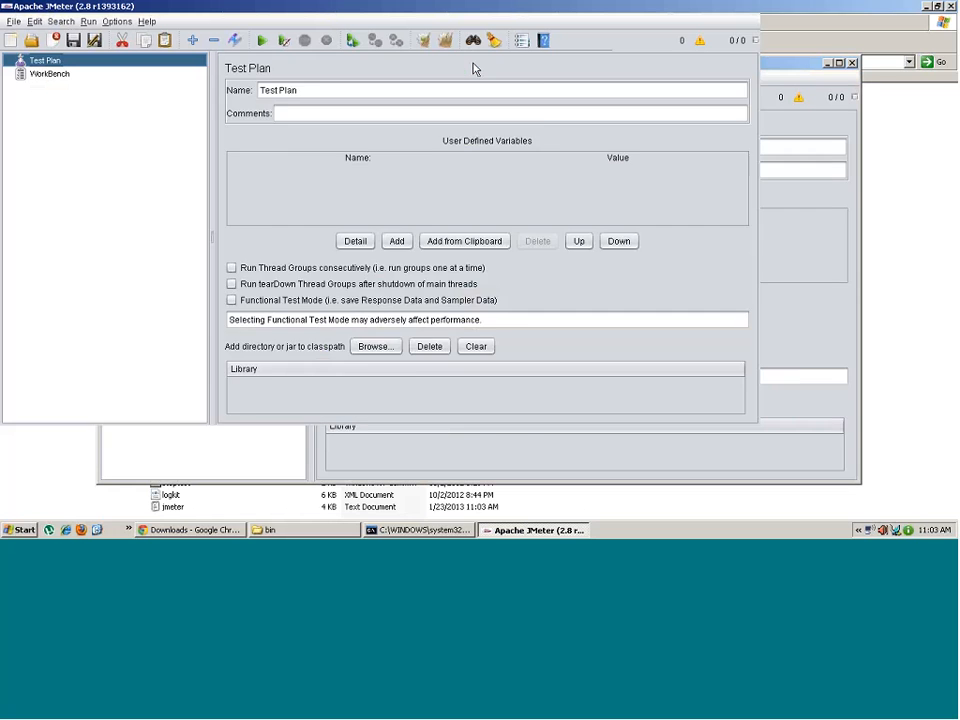
click(539, 531)
click(539, 531)
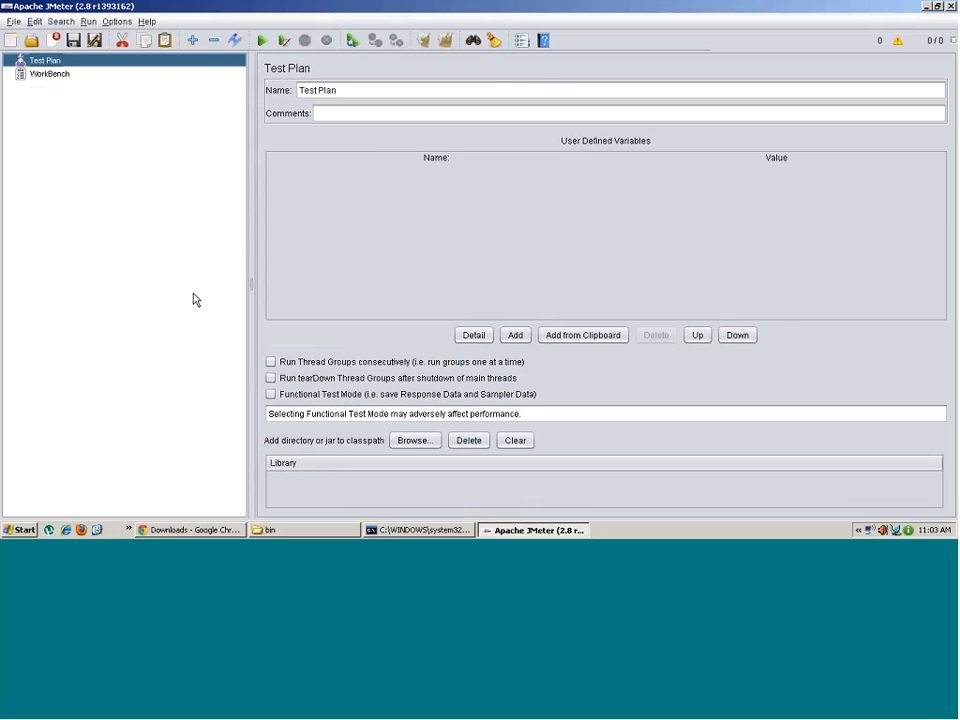
click(527, 531)
click(430, 531)
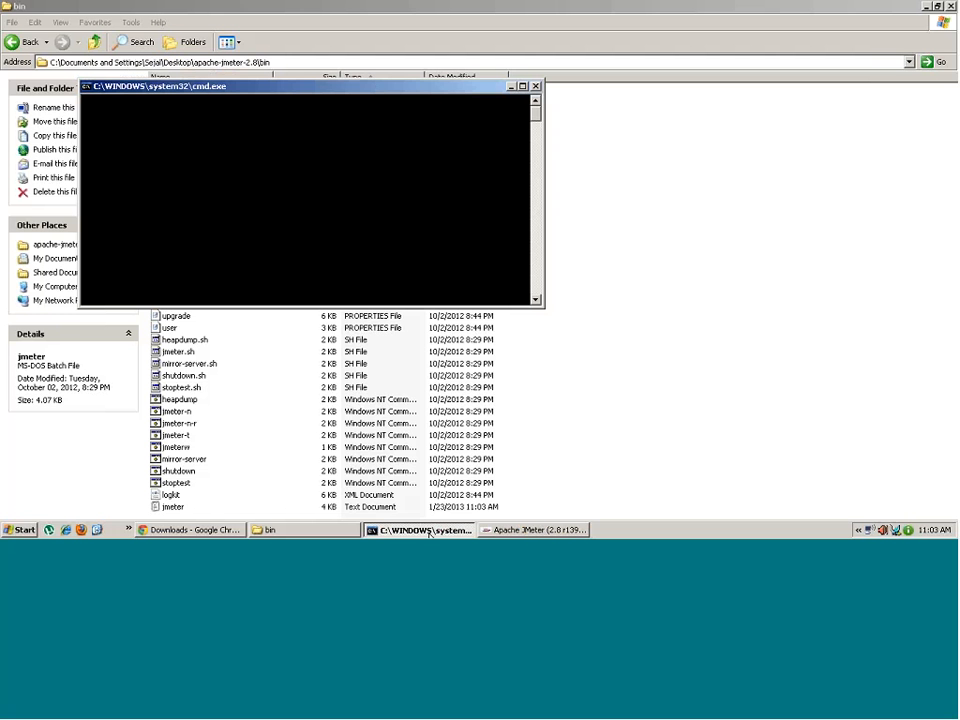
click(430, 531)
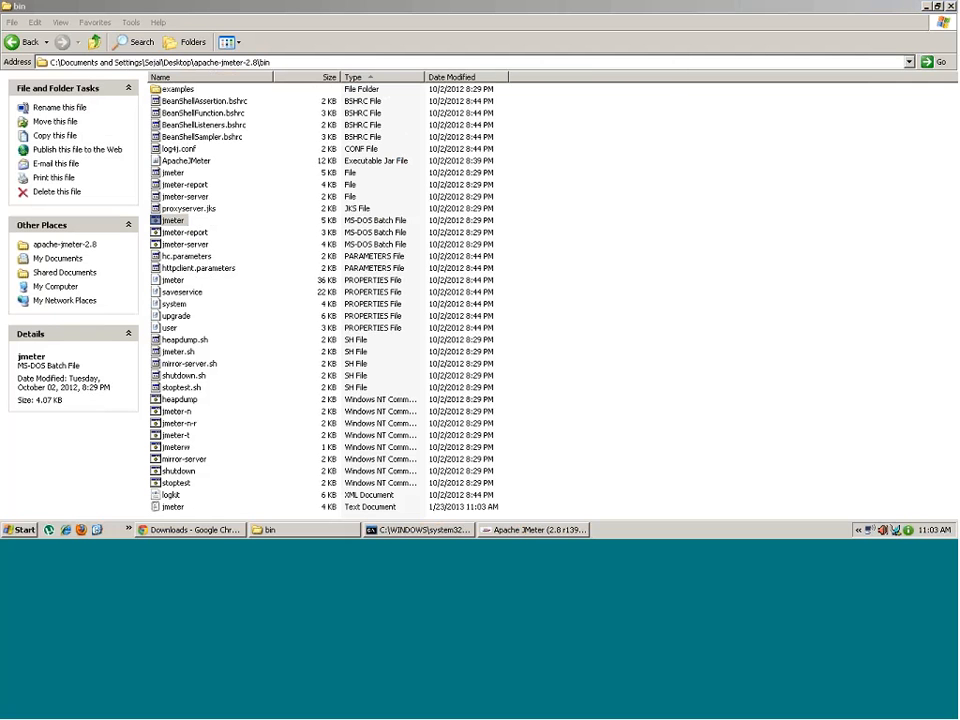
click(193, 530)
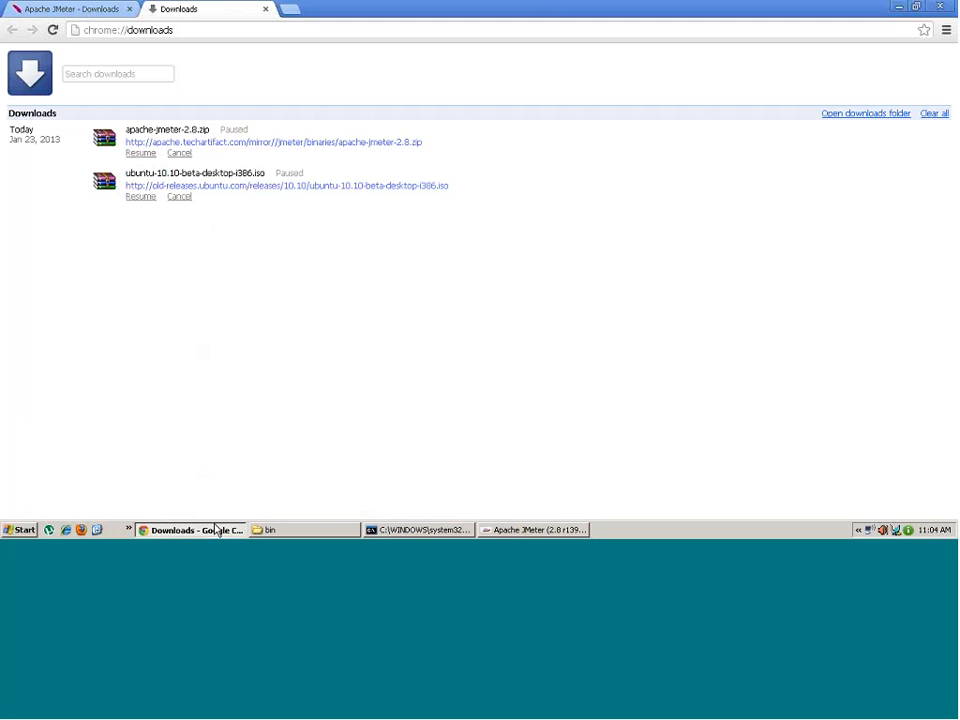
click(340, 532)
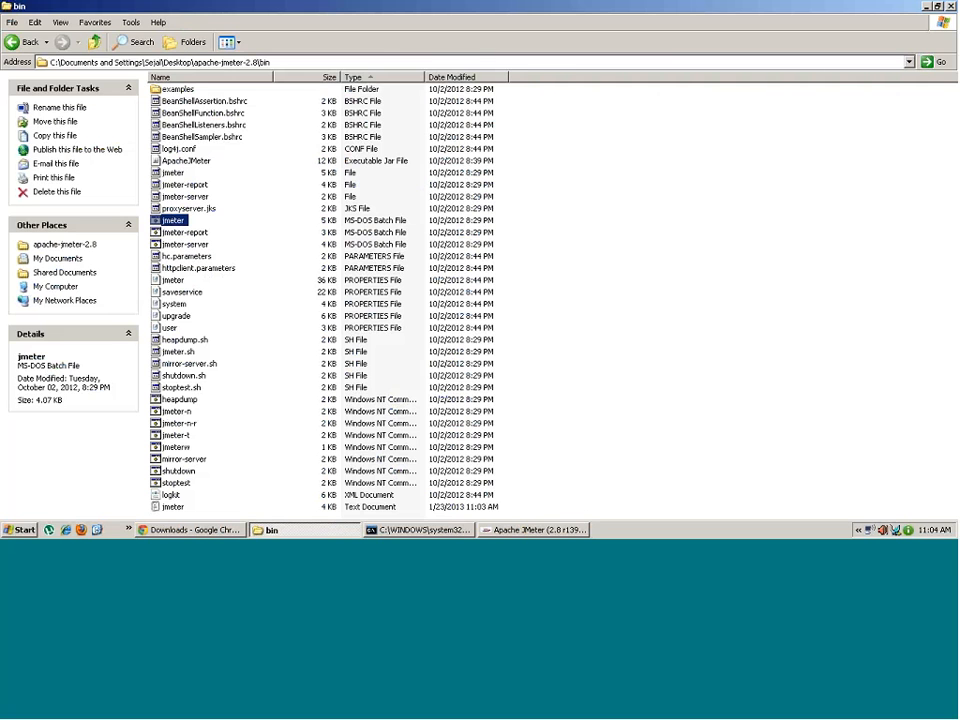
click(428, 530)
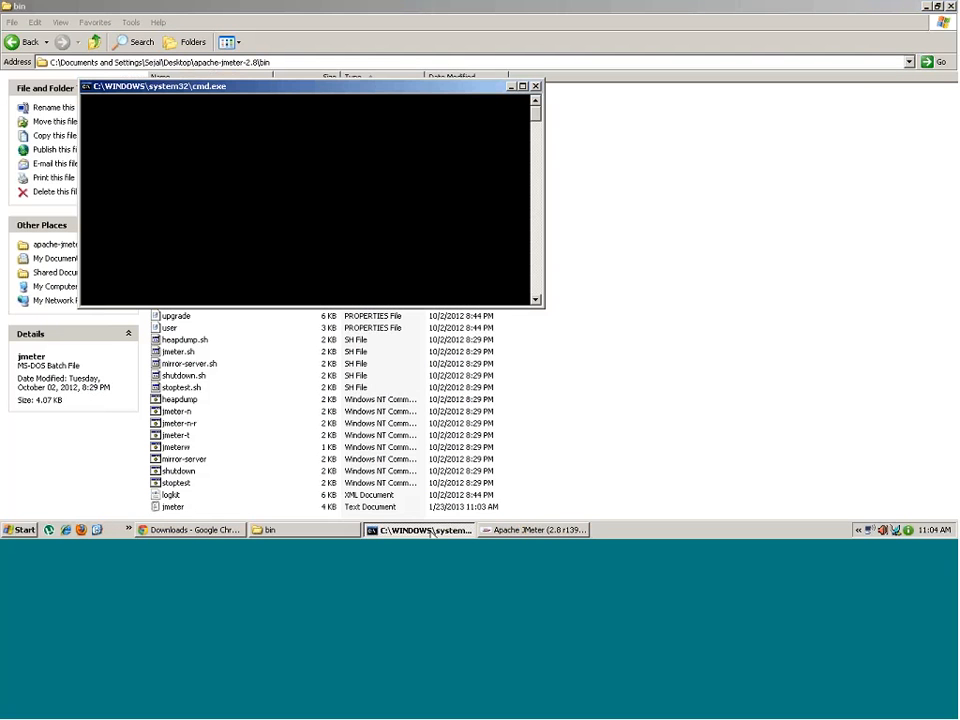
click(527, 530)
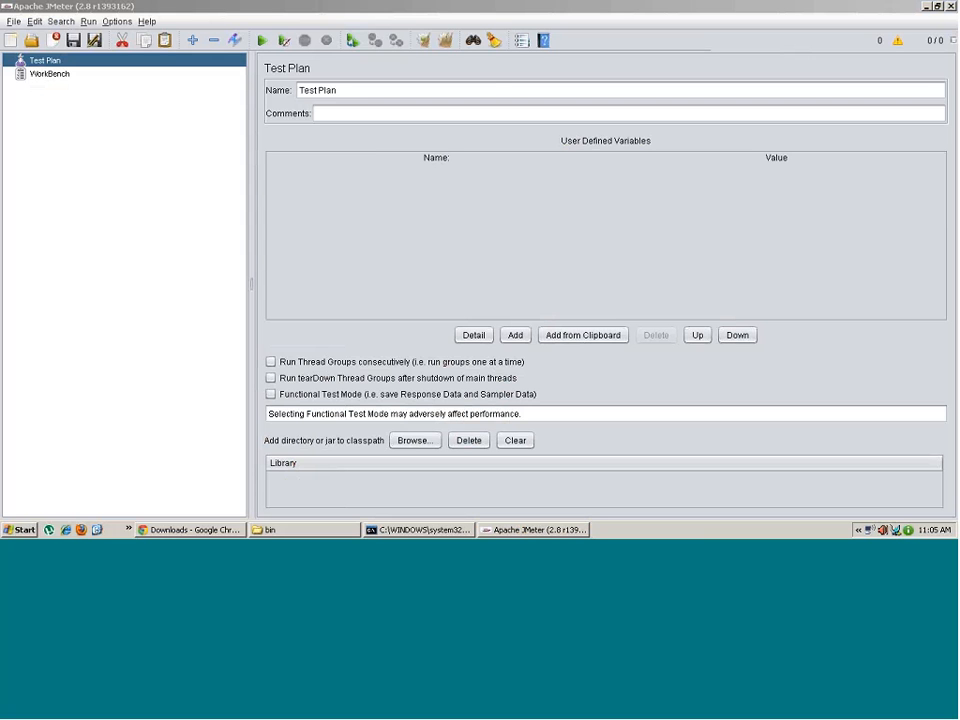
- Switch between WorkBench and Test Plan several times to review their settings, ending on Test Plan
click(58, 74)
click(158, 62)
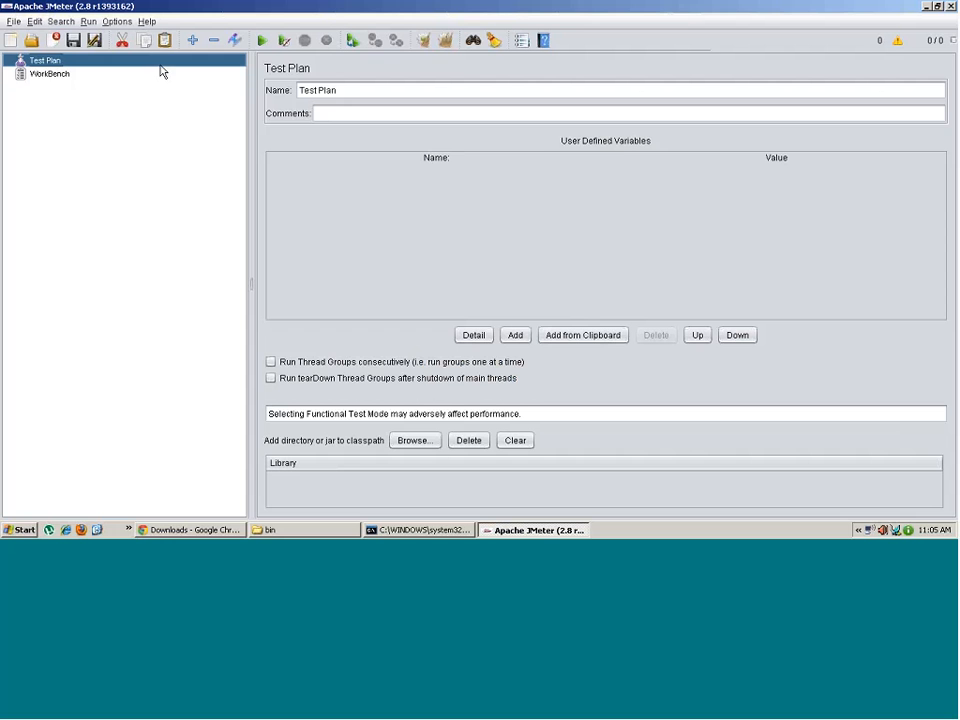
click(52, 77)
click(45, 61)
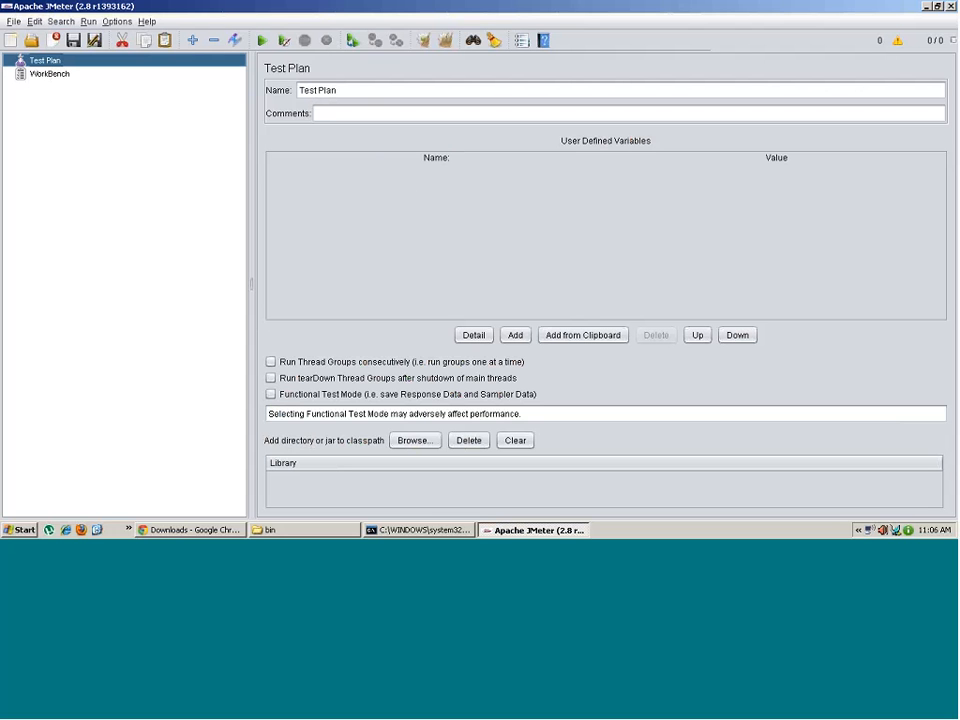
click(52, 75)
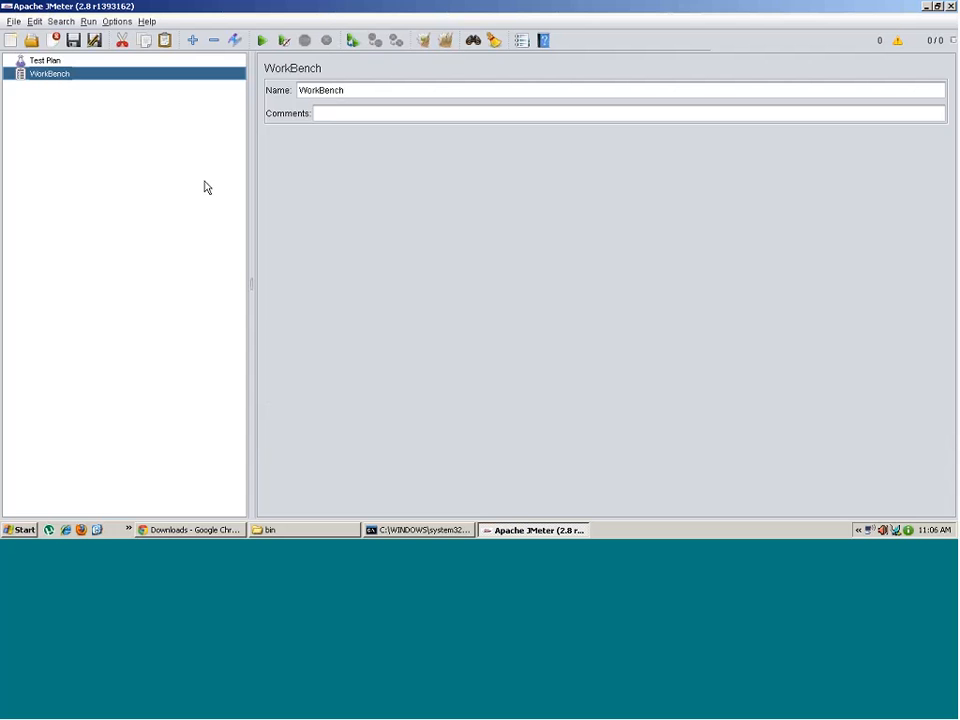
click(49, 61)
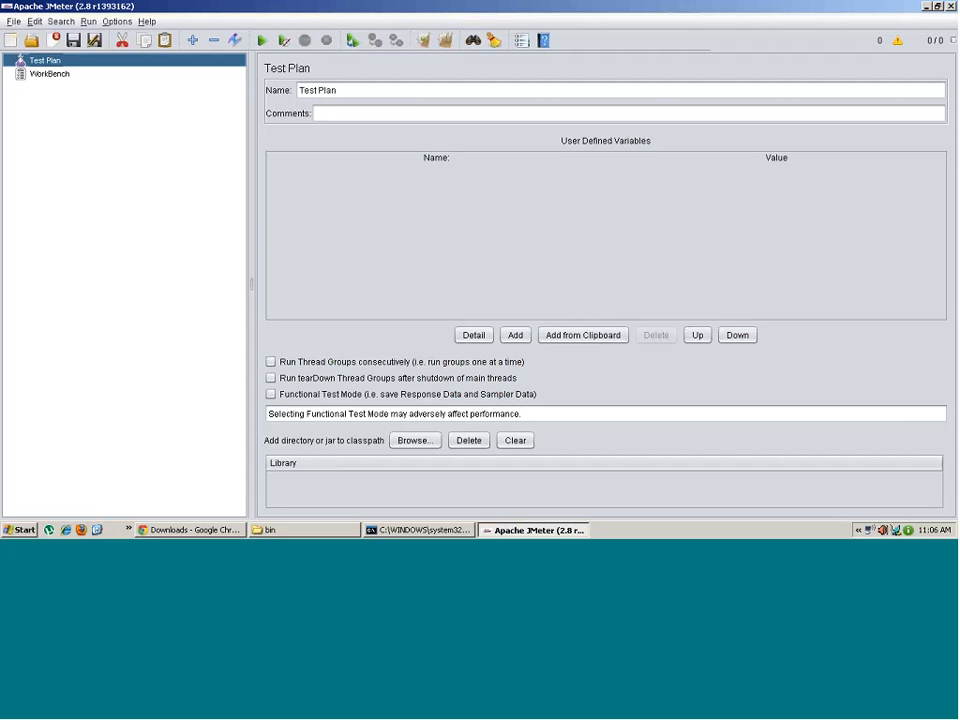
right_click(47, 66)
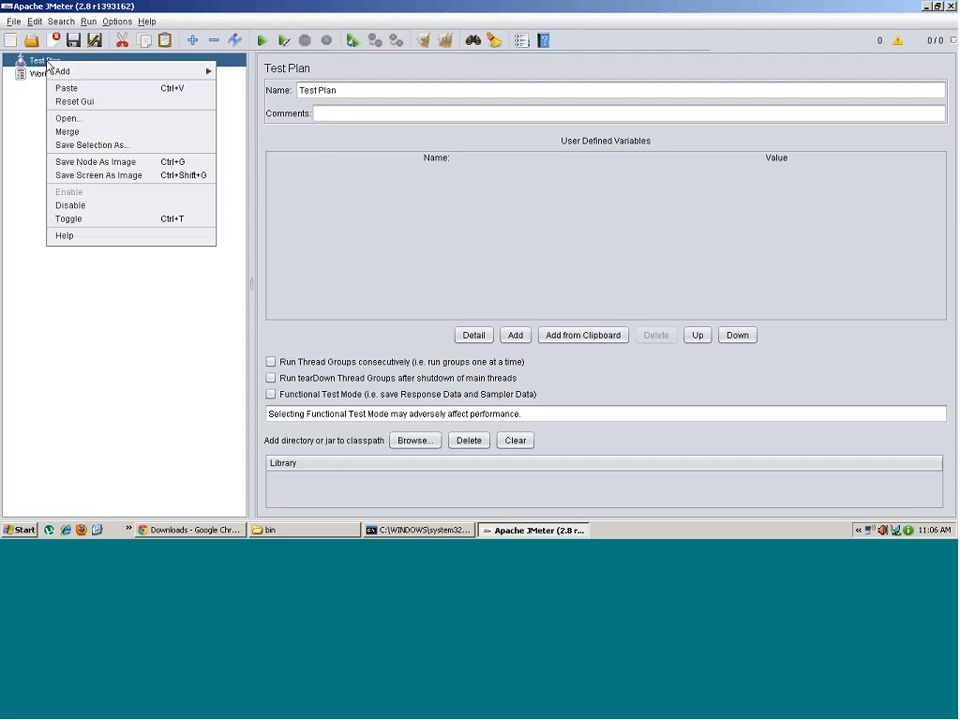
mouse_move(81, 74)
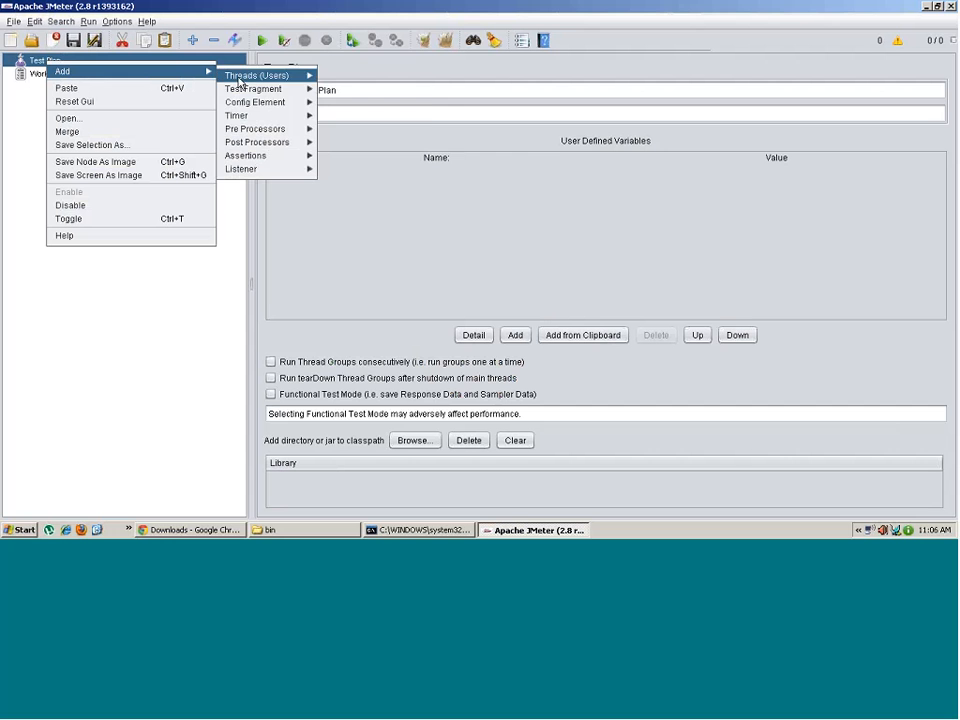
mouse_move(257, 84)
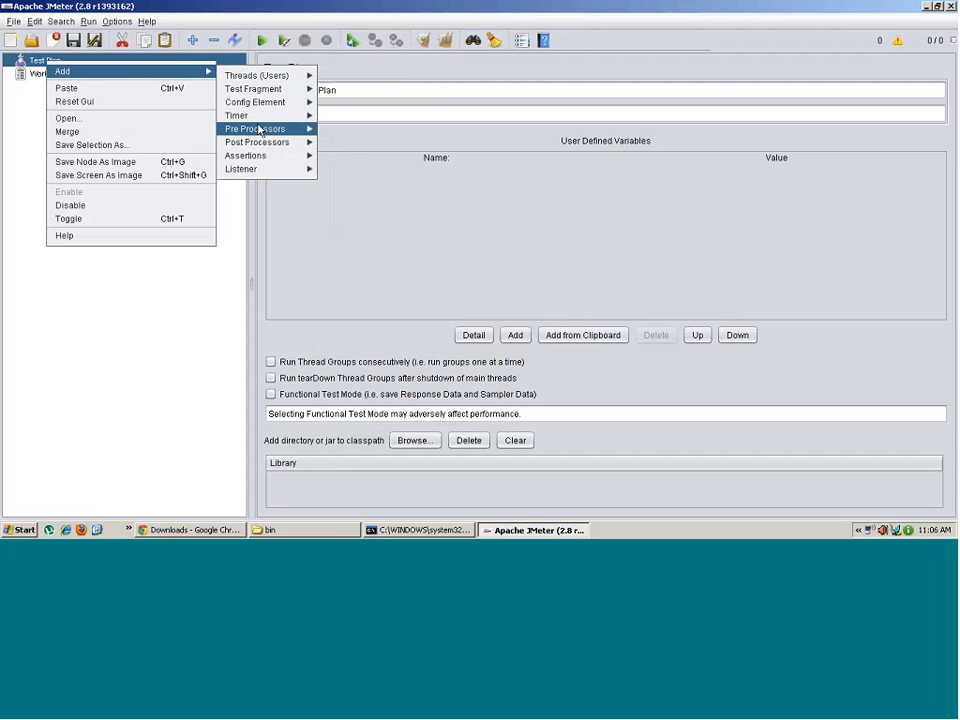
mouse_move(258, 131)
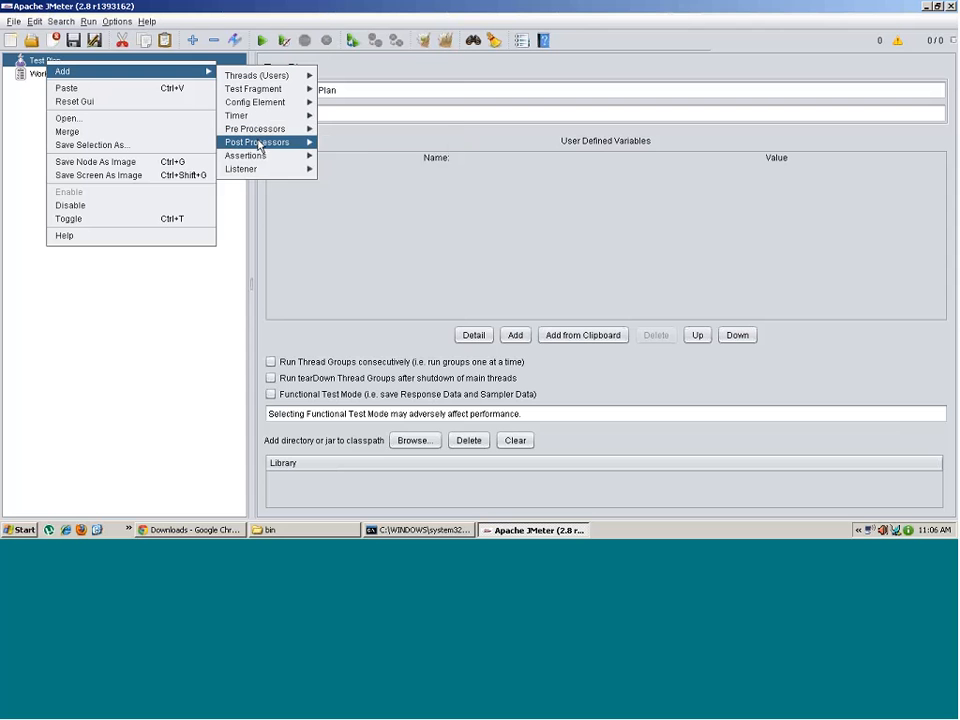
mouse_move(258, 158)
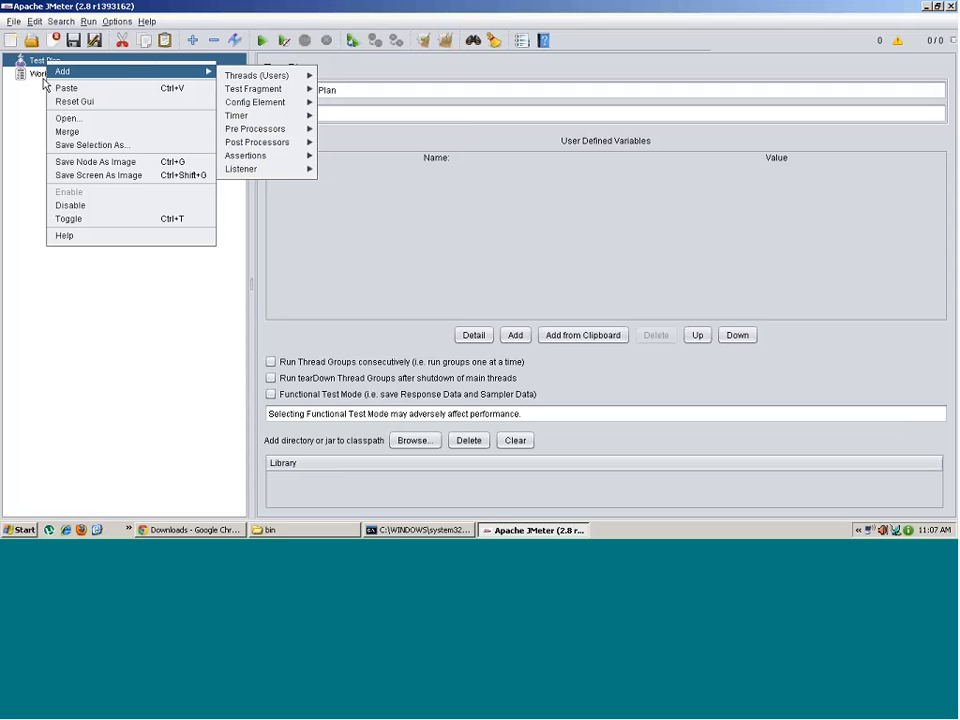
click(38, 80)
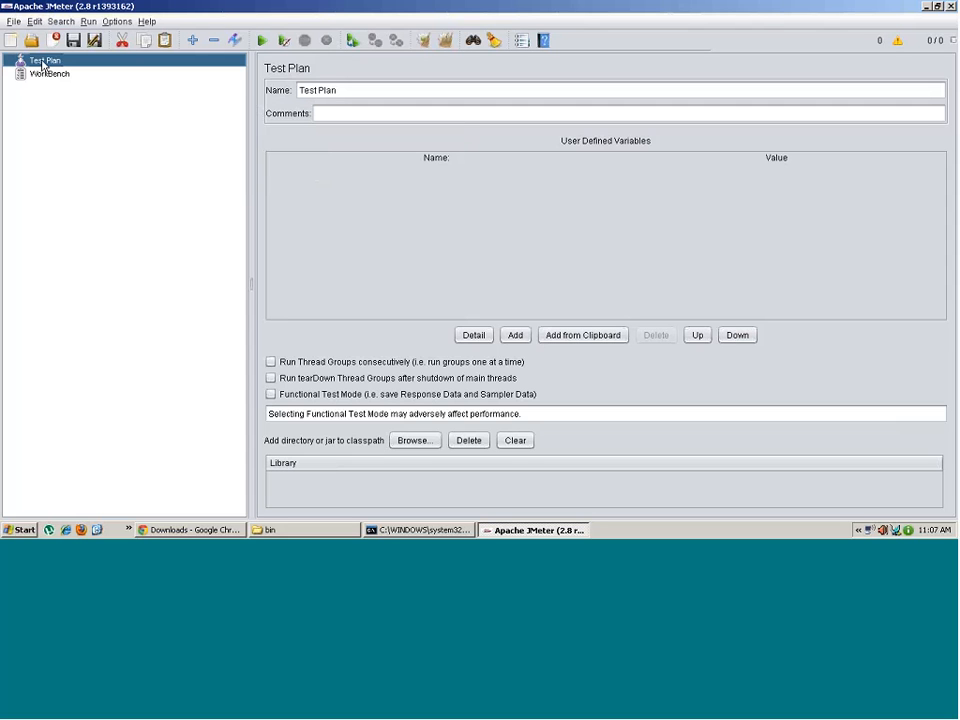
- Compare the WorkBench and Test Plan panels again, finishing on the empty Test Plan
click(57, 77)
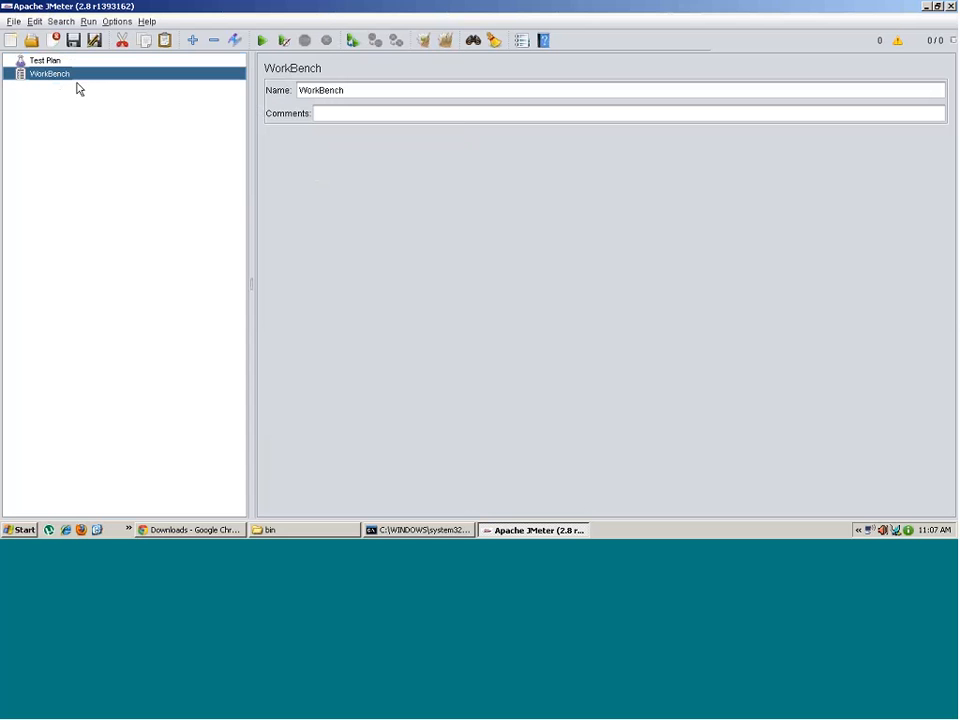
click(52, 62)
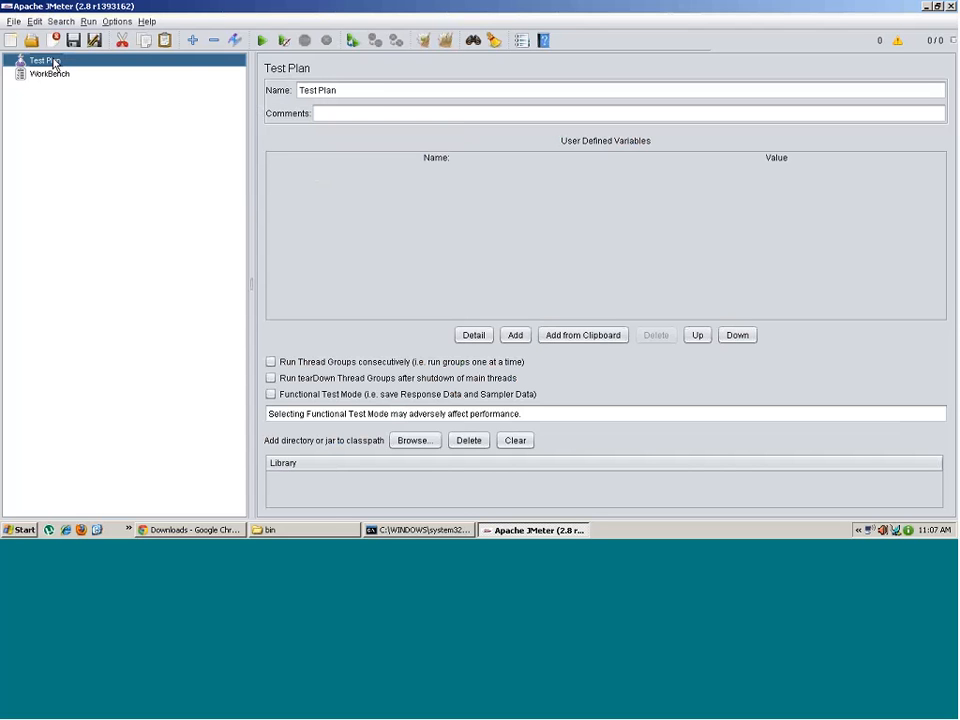
click(63, 79)
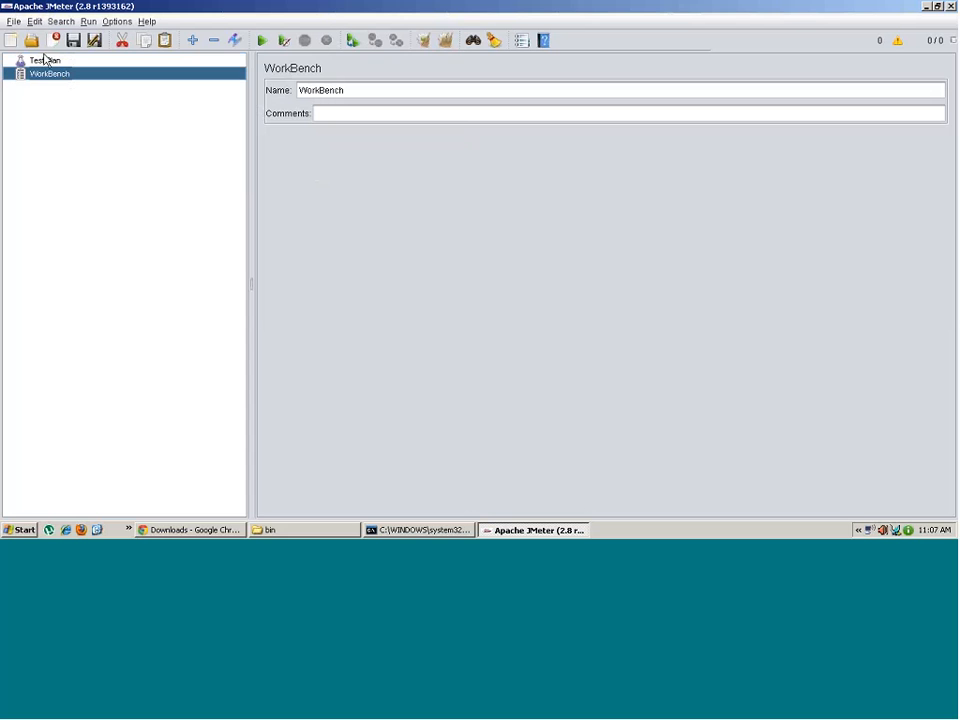
click(45, 60)
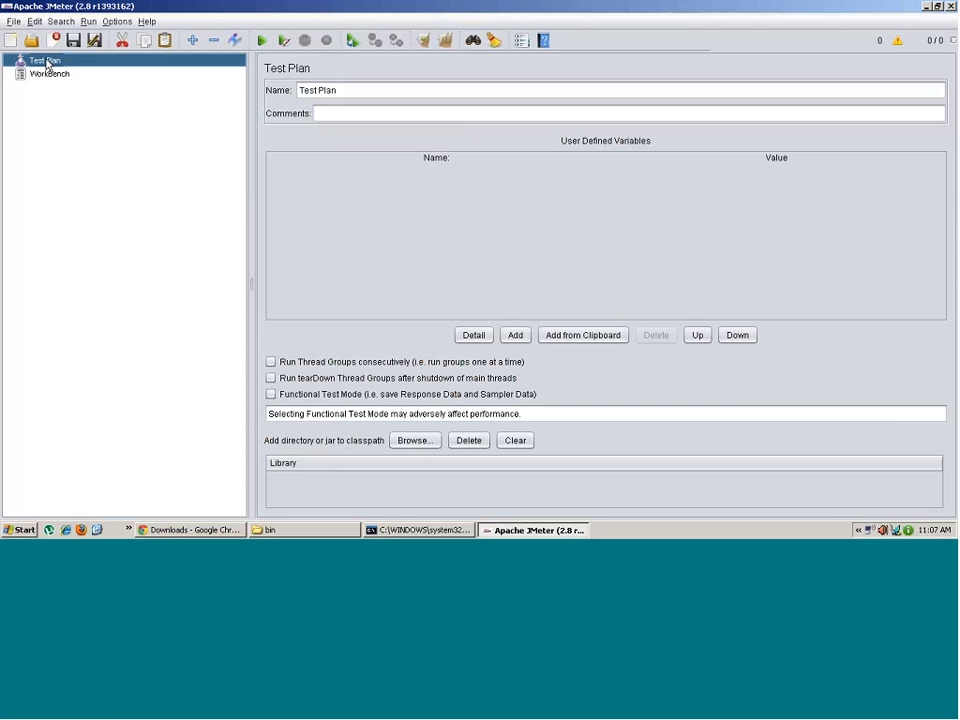
- Add a Thread Group under Threads (Users), defaulting to 1 thread, 1-second ramp-up, loop count 1
right_click(46, 62)
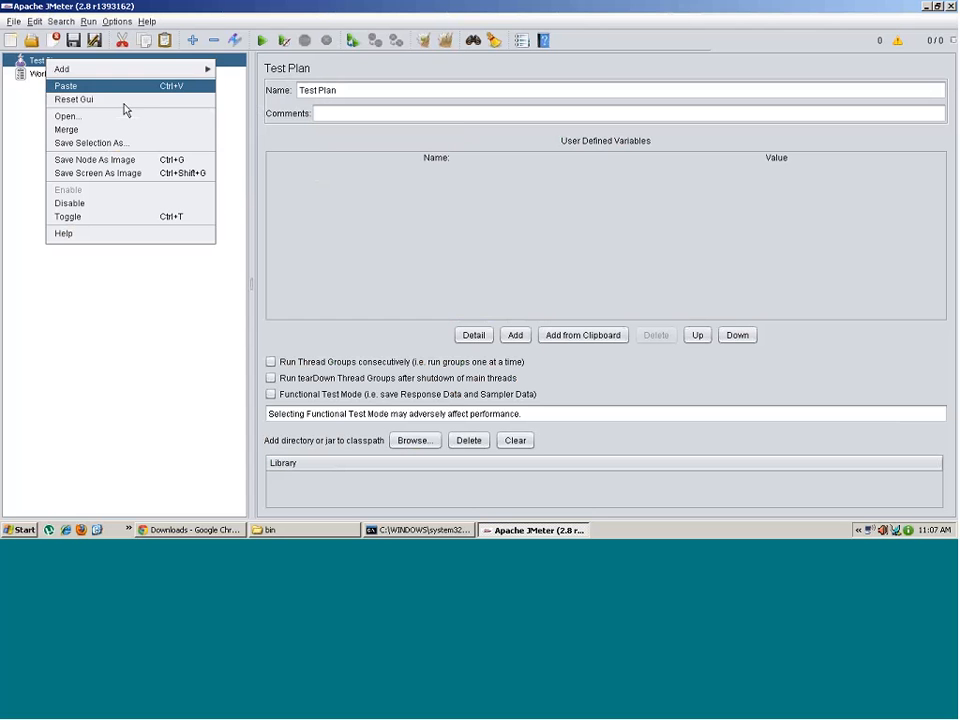
mouse_move(204, 70)
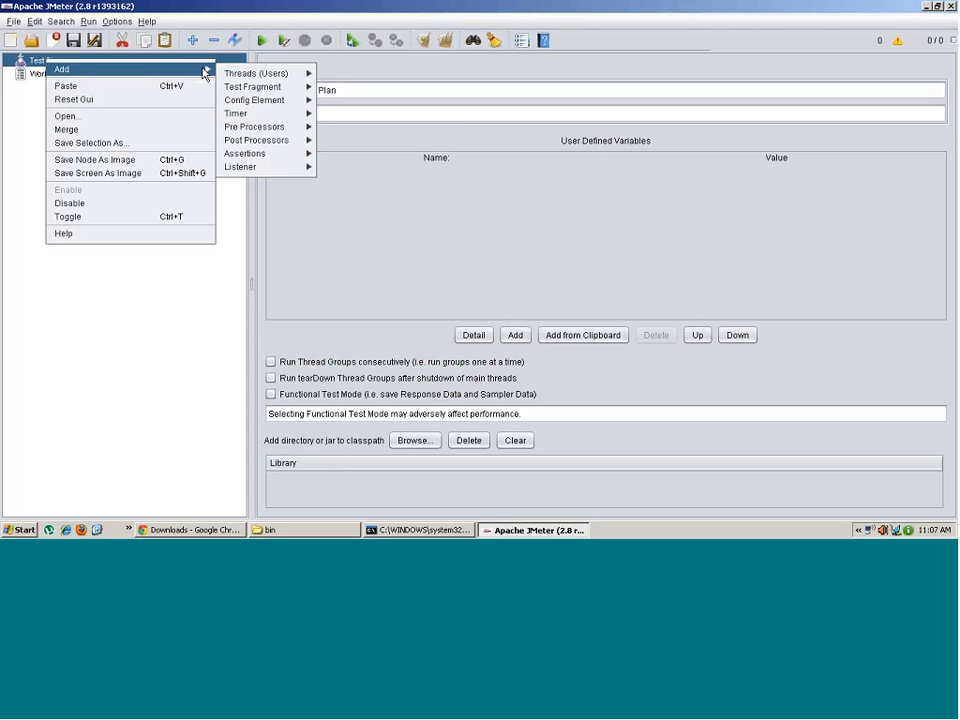
mouse_move(280, 75)
click(340, 78)
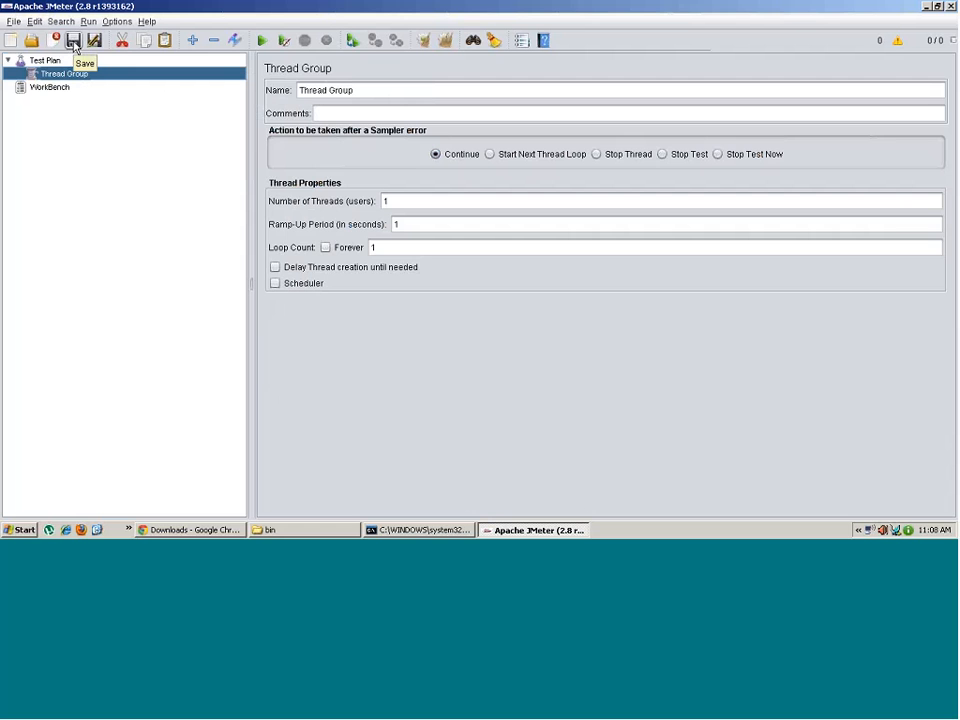
- Add an If Controller logic controller under the WorkBench
right_click(55, 92)
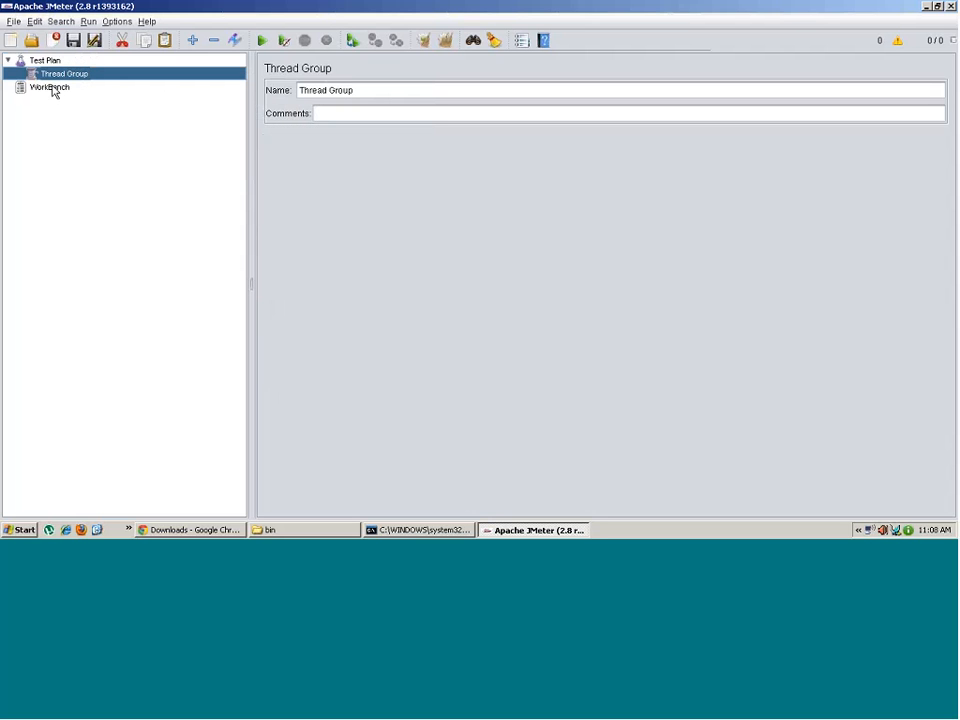
mouse_move(150, 96)
mouse_move(272, 113)
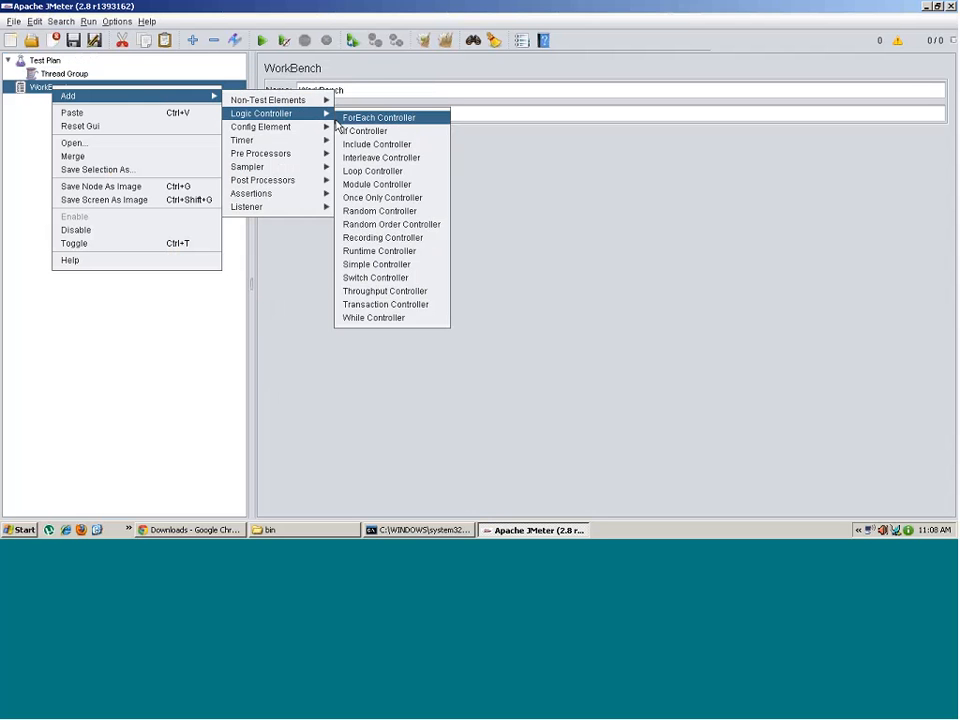
click(361, 131)
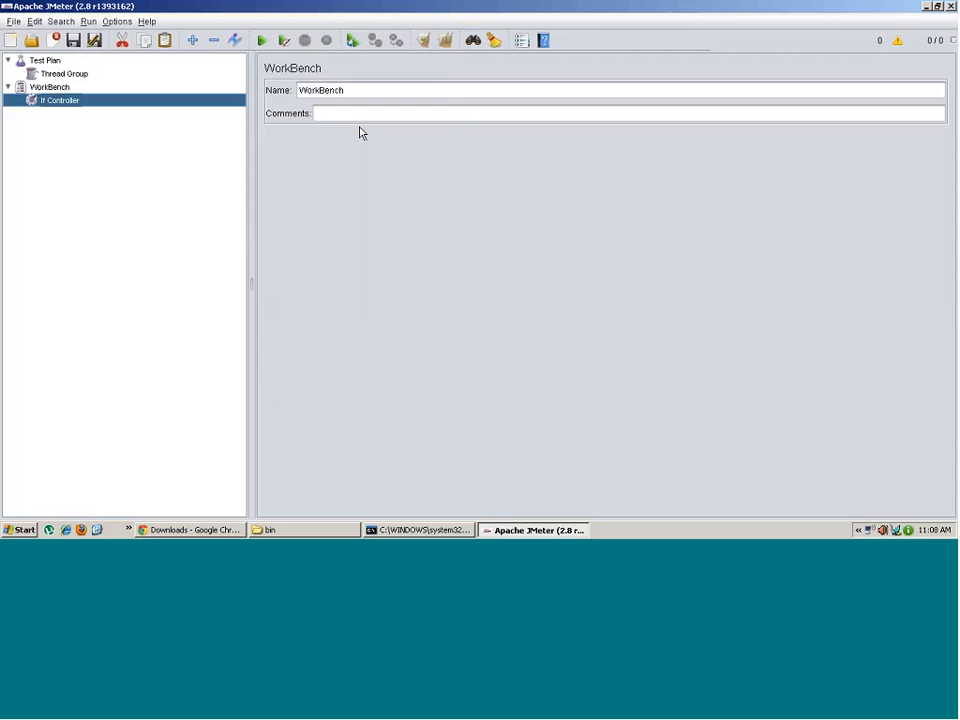
- Add a BSF Sampler under the WorkBench
right_click(51, 89)
mouse_move(90, 98)
mouse_move(265, 168)
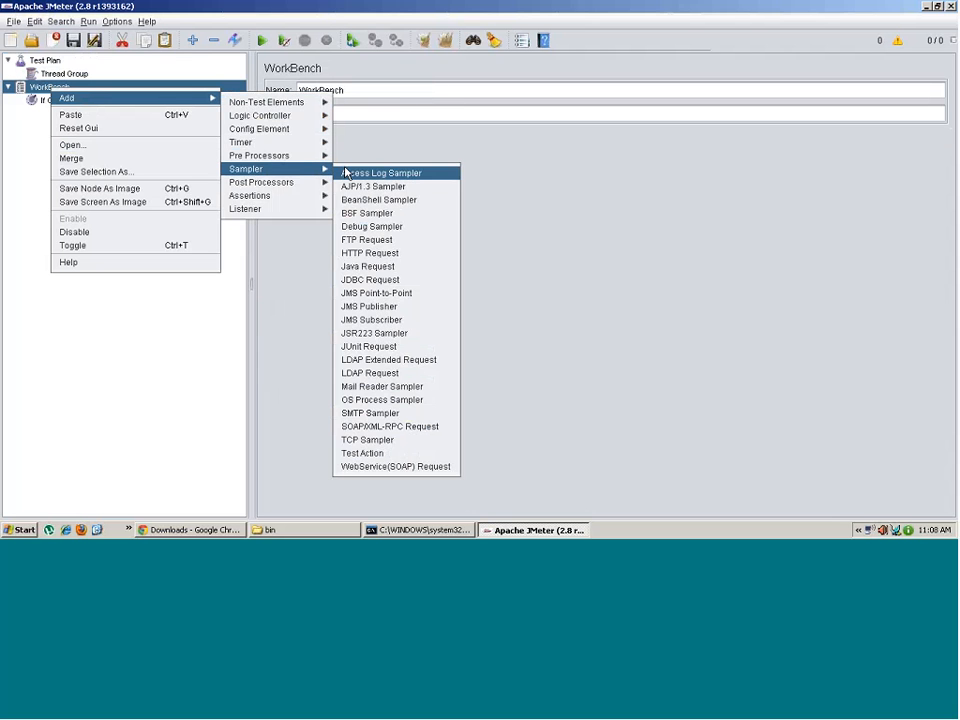
click(376, 221)
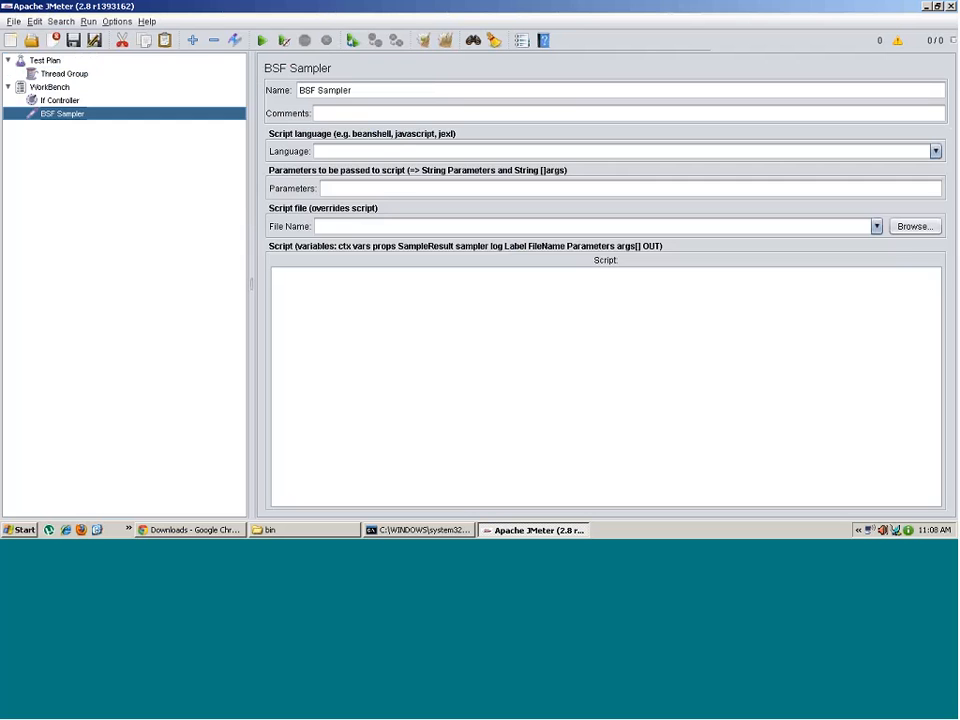
- Review the If Controller, BSF Sampler and Thread Group settings in the tree
click(61, 101)
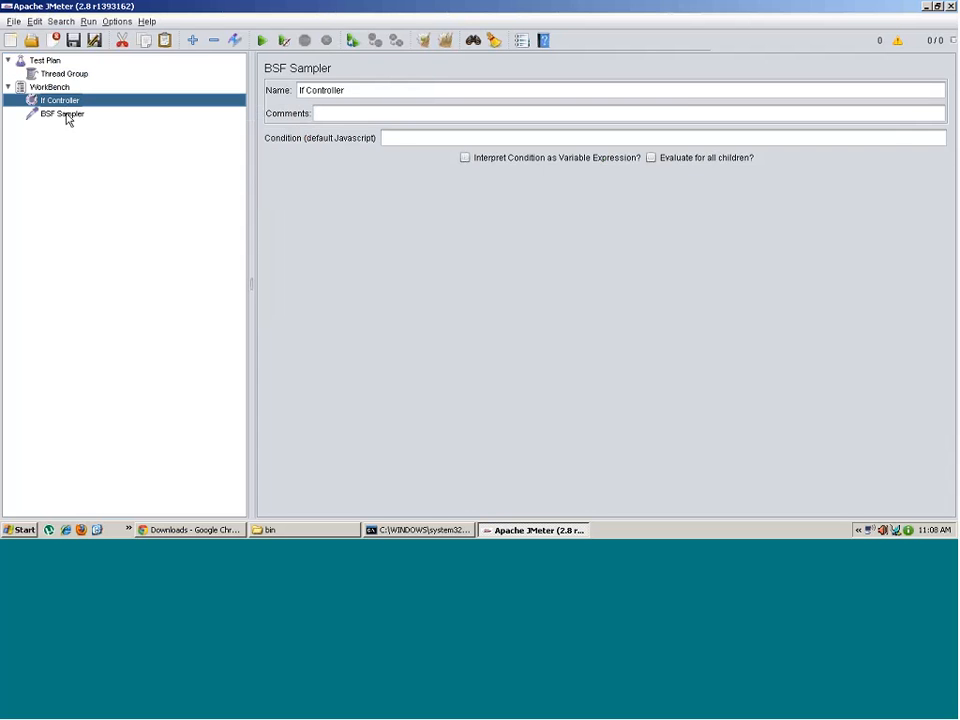
click(64, 116)
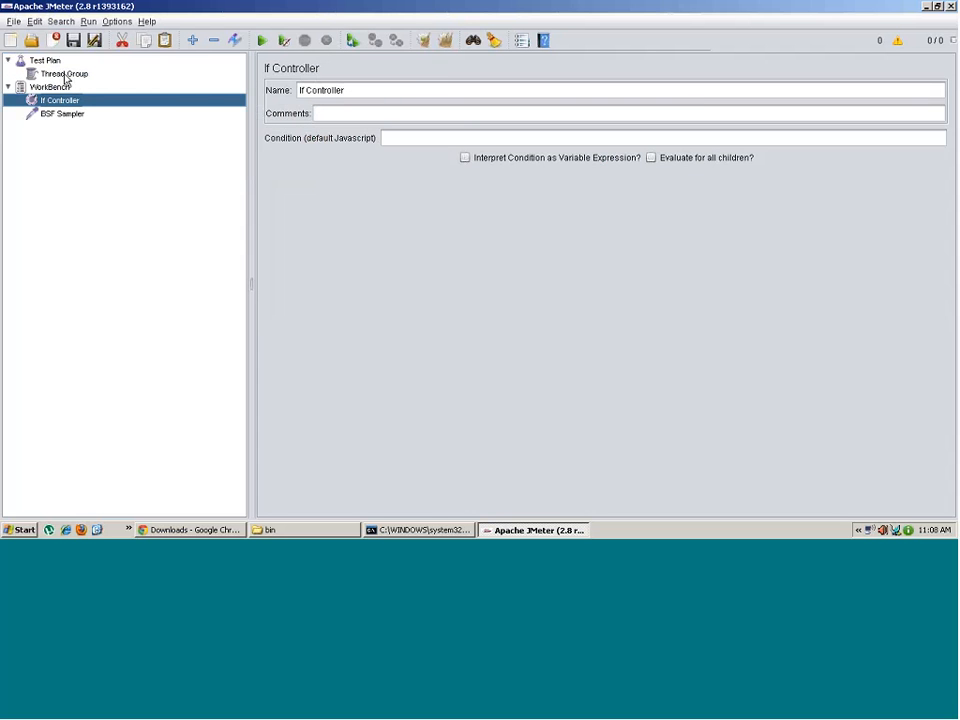
click(94, 75)
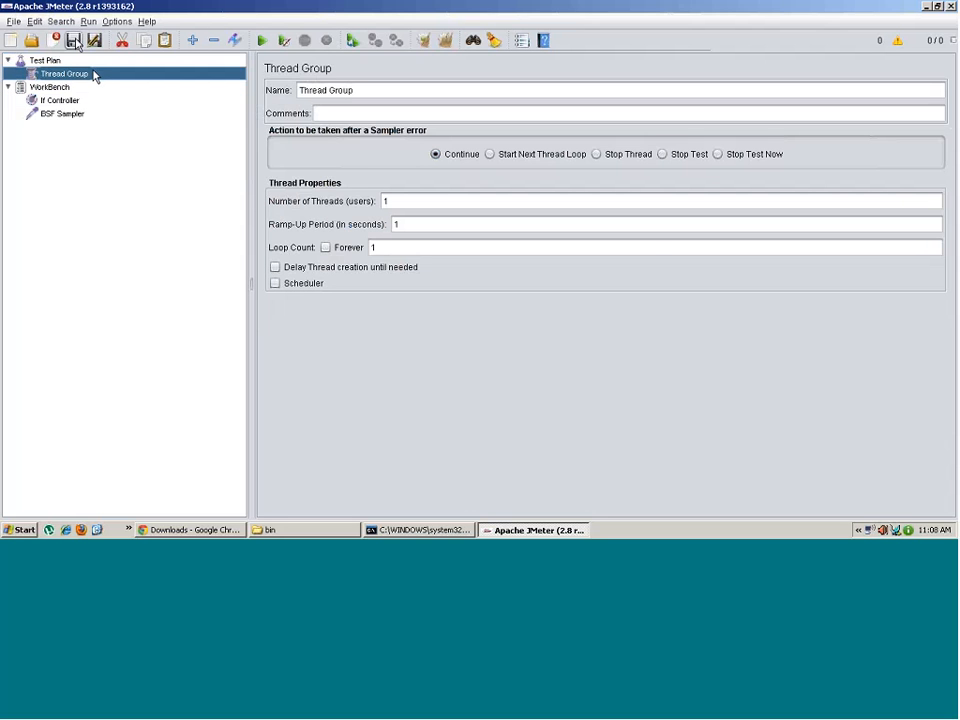
- Save the plan into the Desktop folder, keeping the file name Thread Group.jmx
click(74, 41)
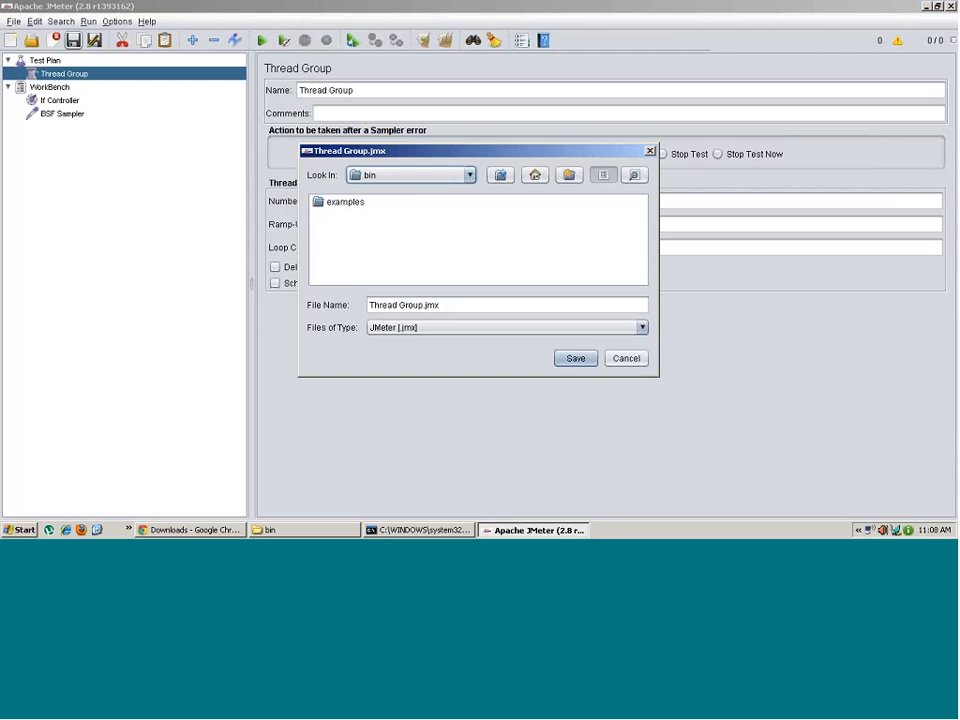
click(469, 176)
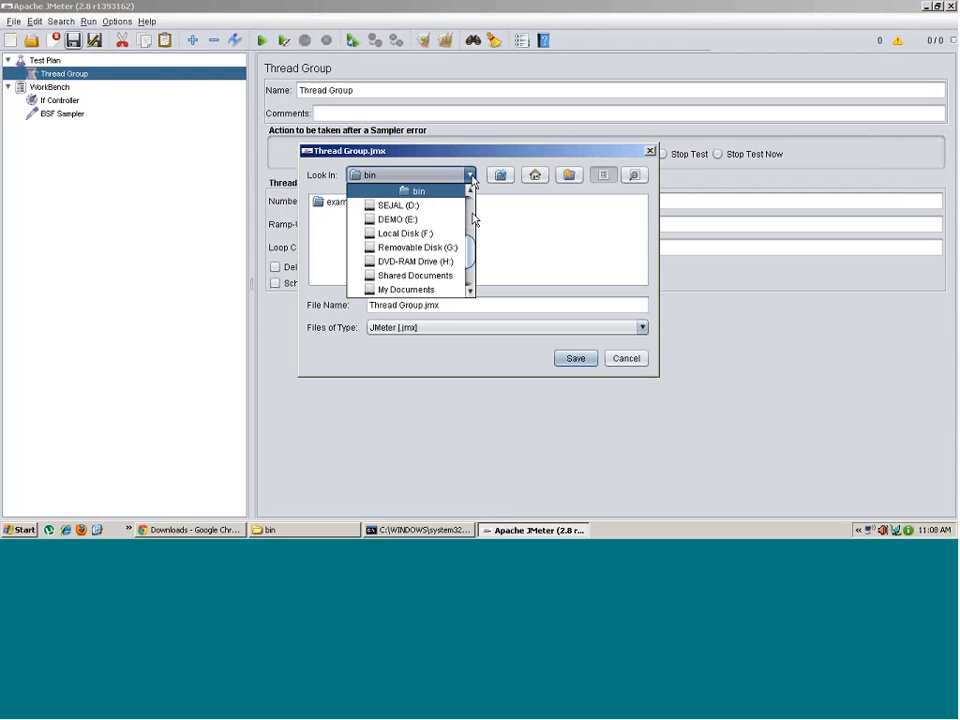
scroll(472, 205, up, 3)
scroll(472, 205, up, 1)
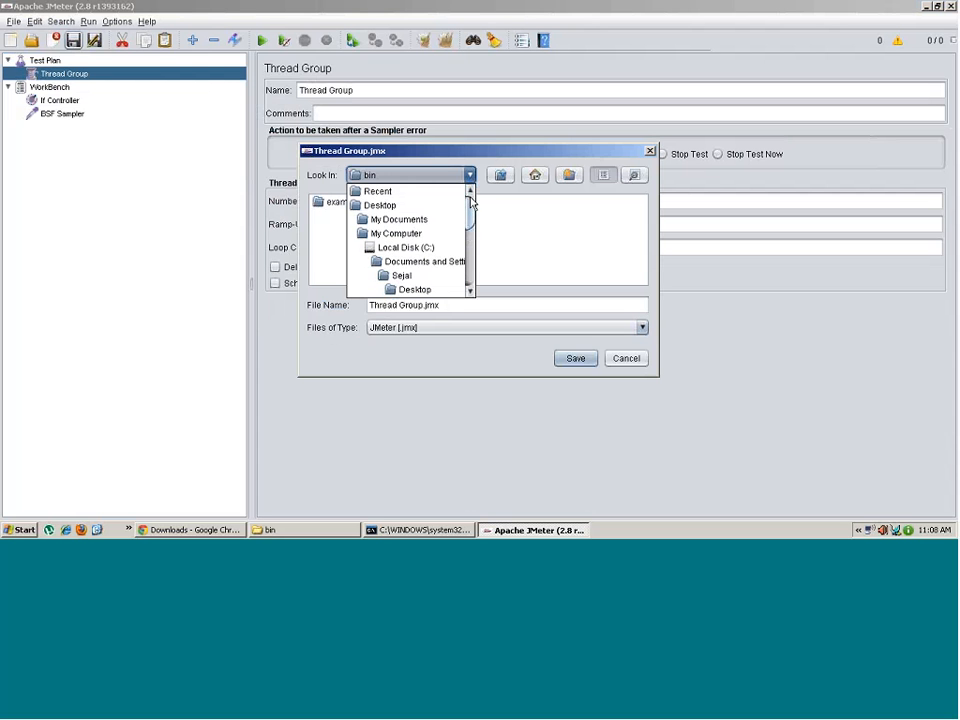
click(403, 207)
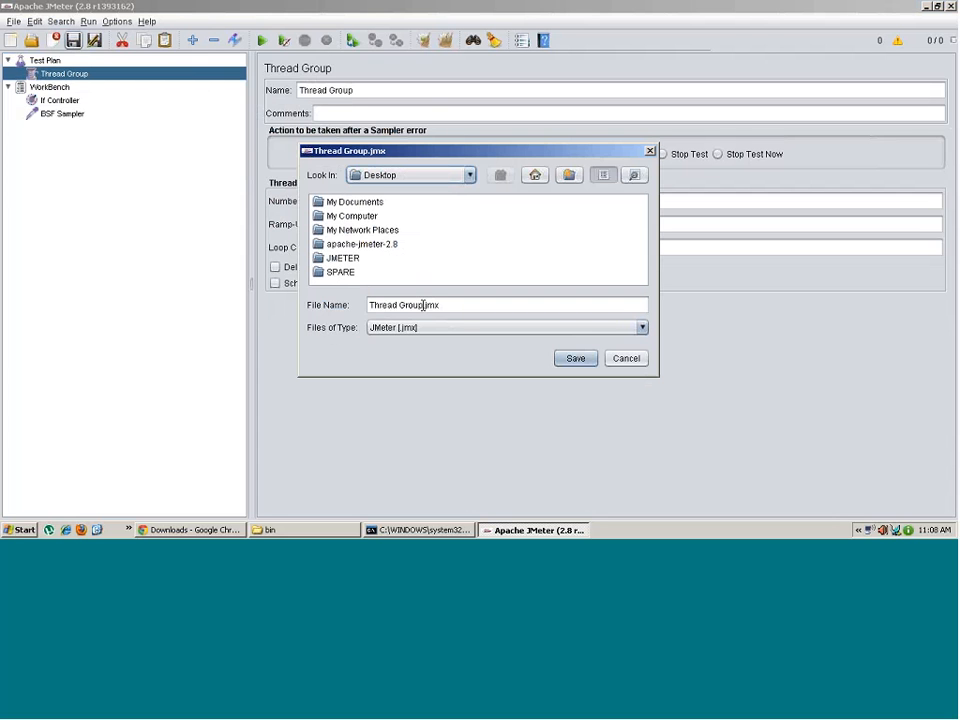
drag(424, 305, 449, 306)
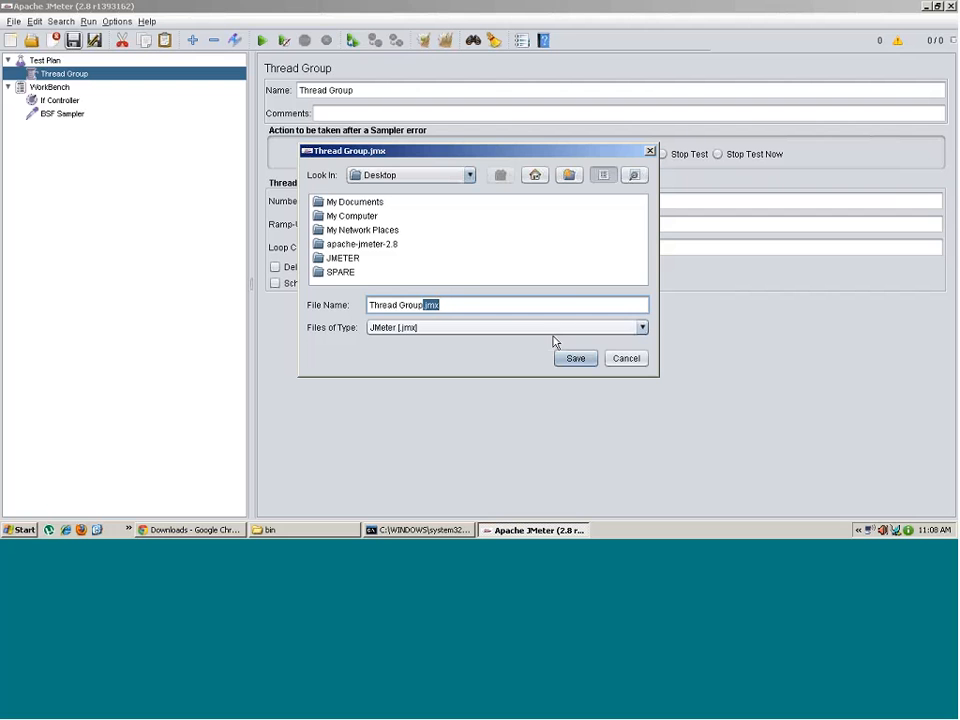
click(576, 360)
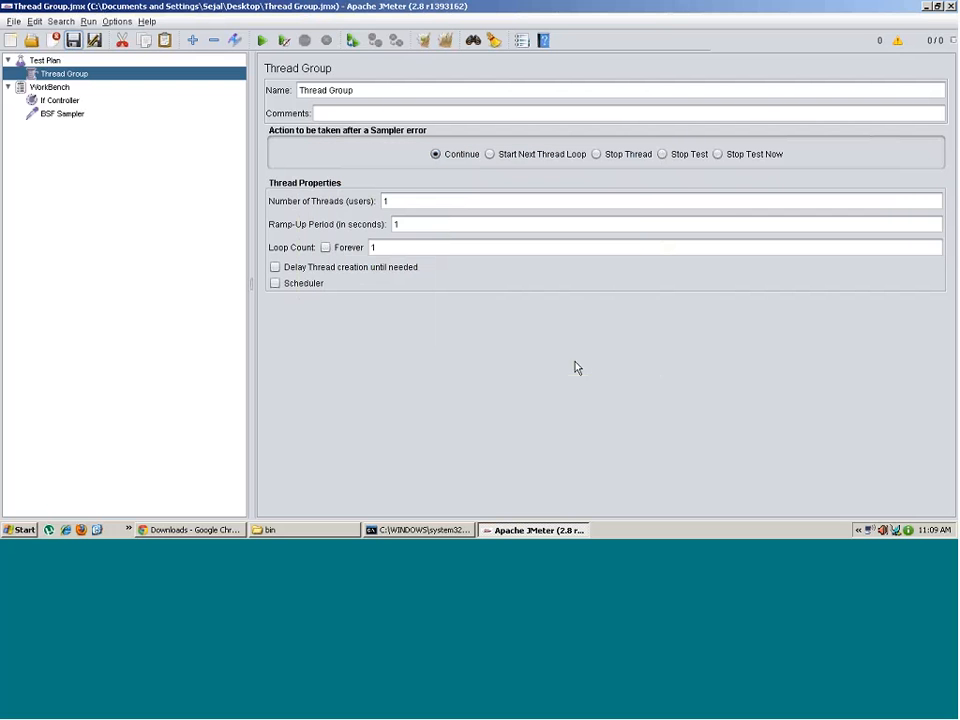
- Start a new empty plan, then open Thread Group.jmx from the Desktop
click(11, 41)
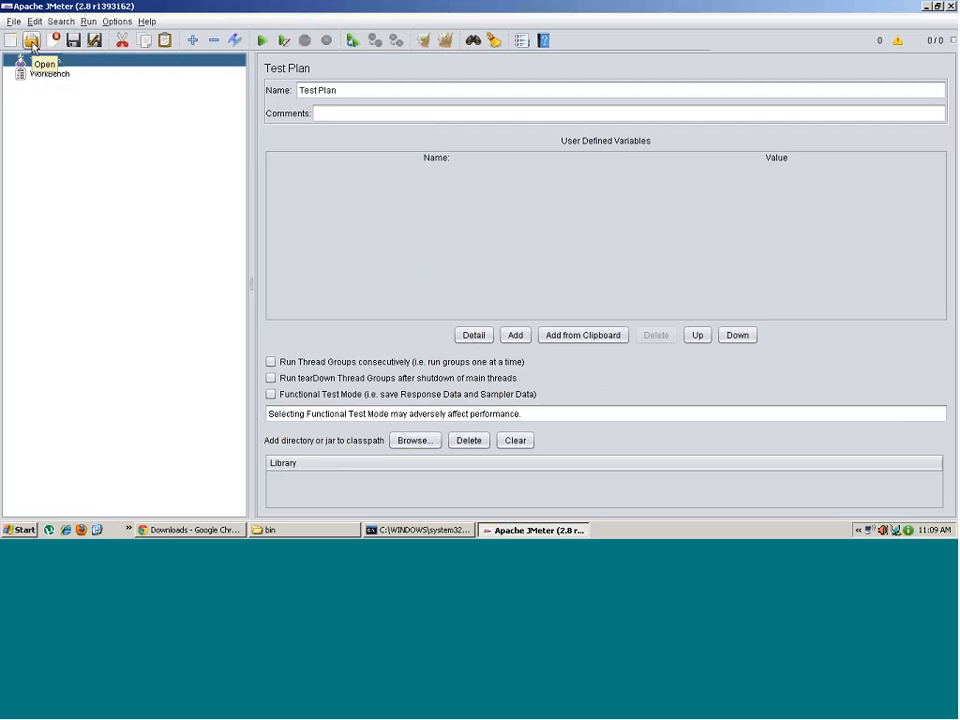
click(31, 42)
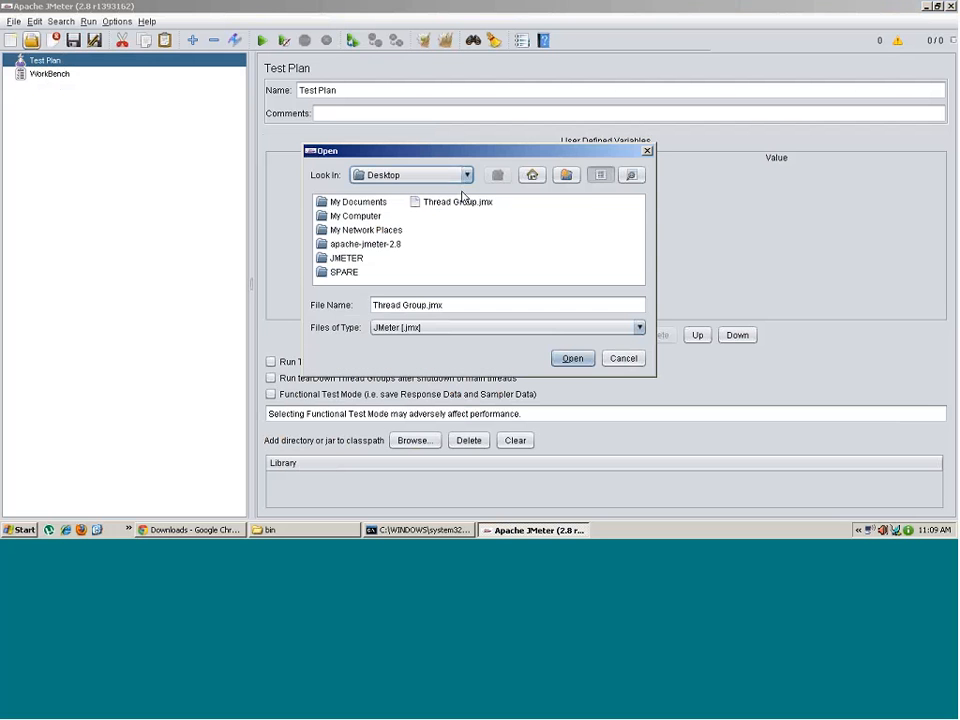
click(440, 204)
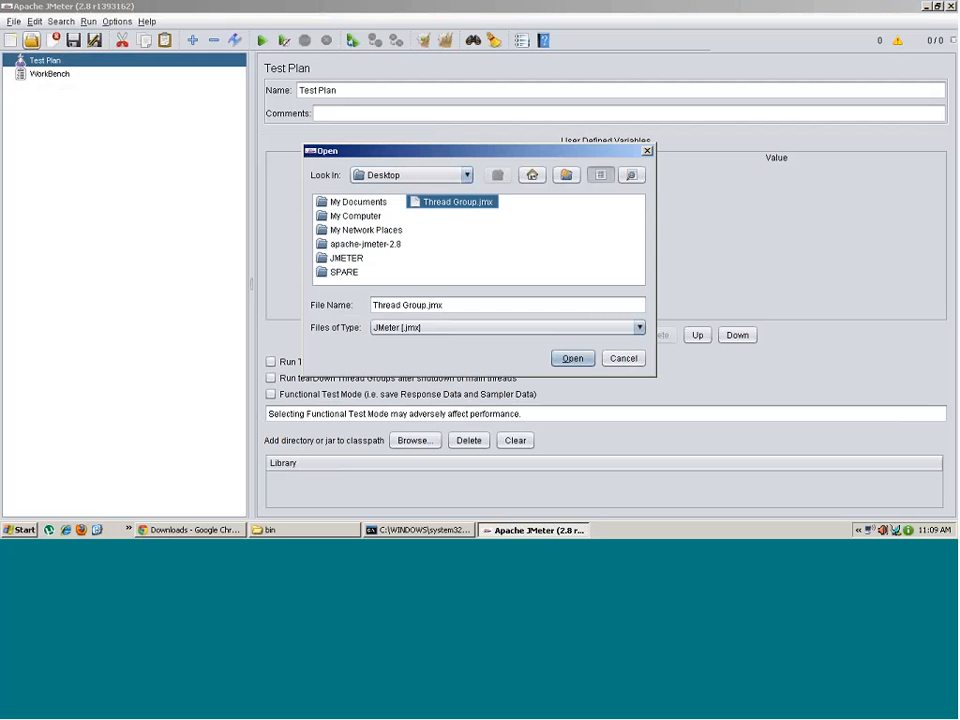
click(572, 360)
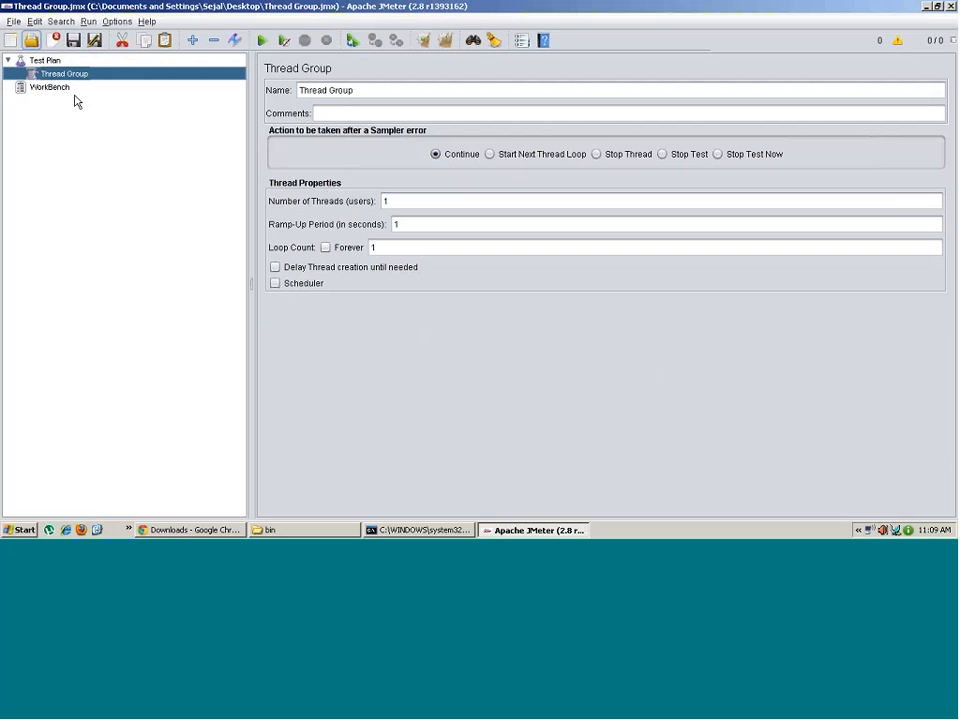
- Check the WorkBench and Thread Group nodes, confirming the WorkBench is now empty
click(45, 88)
click(47, 75)
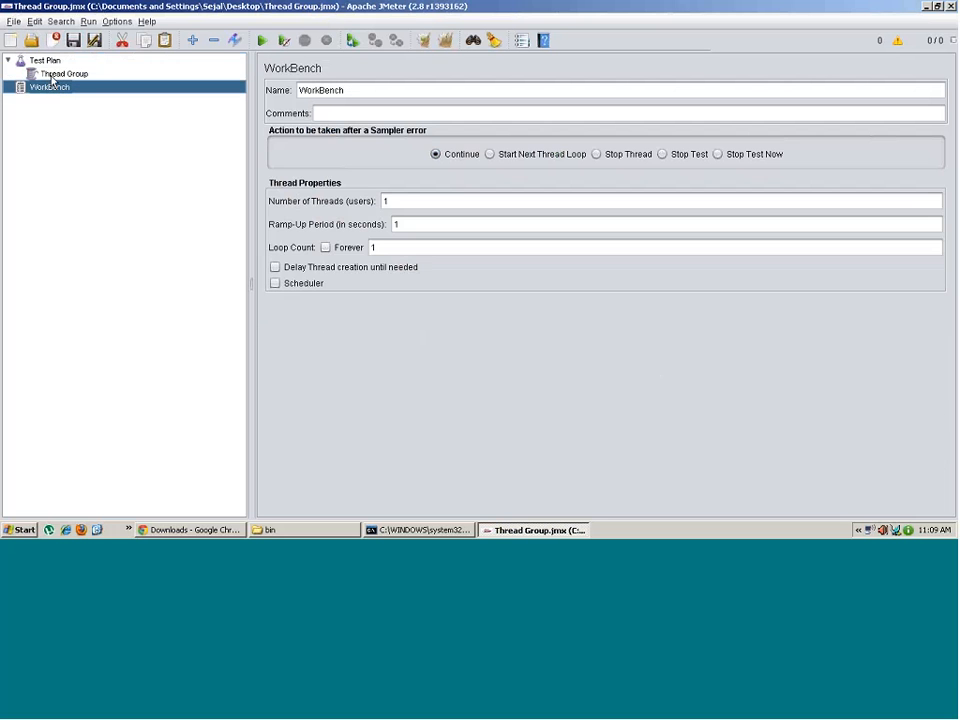
click(56, 92)
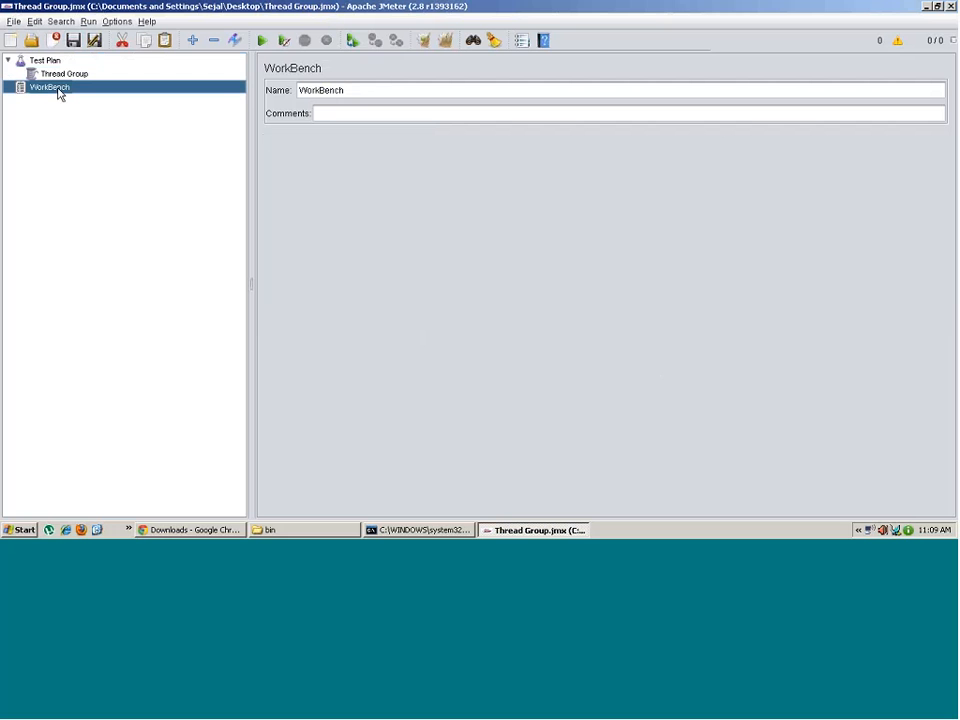
- Use Save Selection As on the WorkBench to write it to the Desktop as 1.jmx
right_click(59, 94)
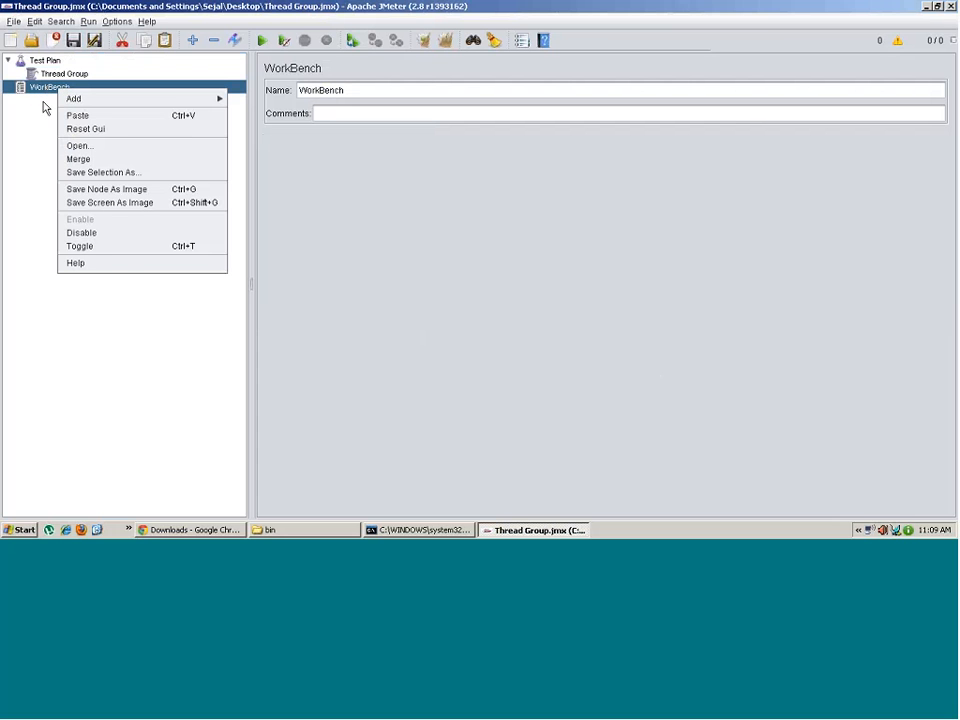
click(96, 174)
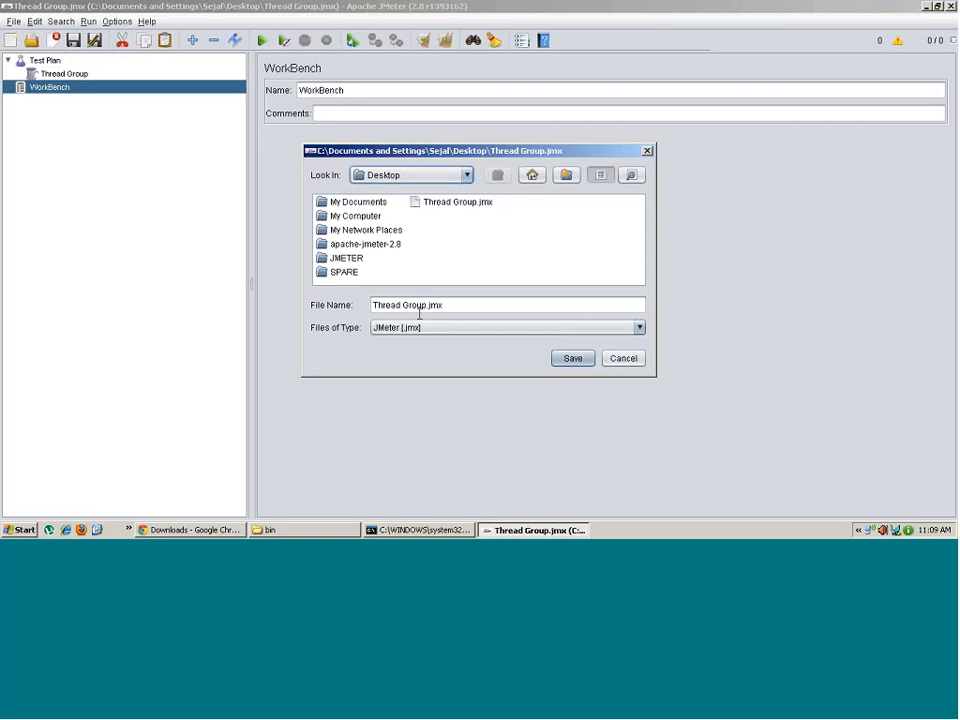
drag(426, 304, 373, 305)
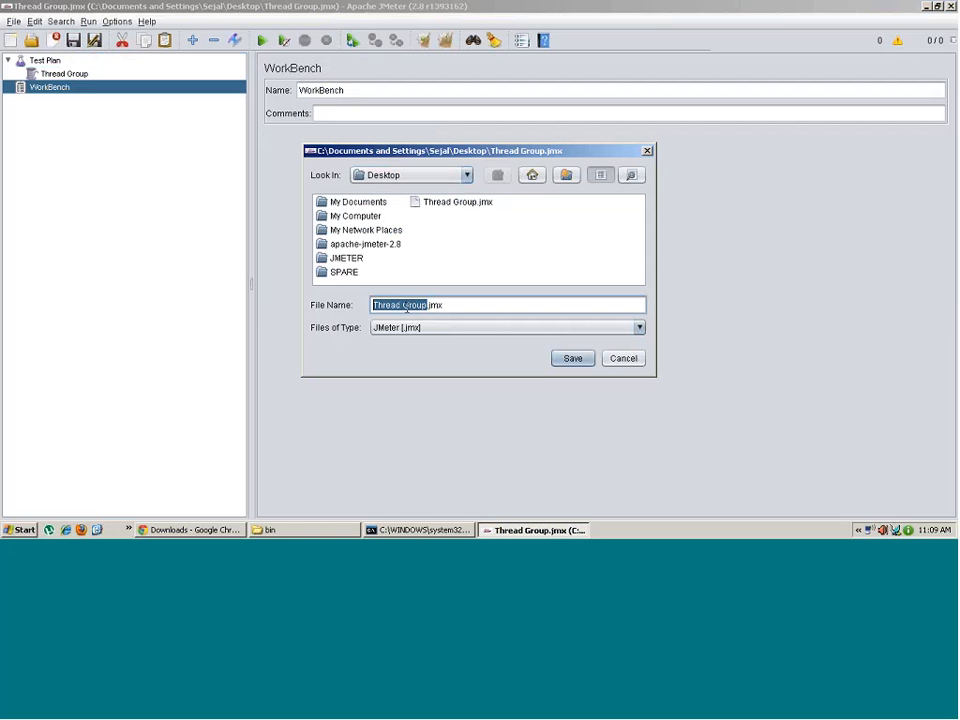
text(1)
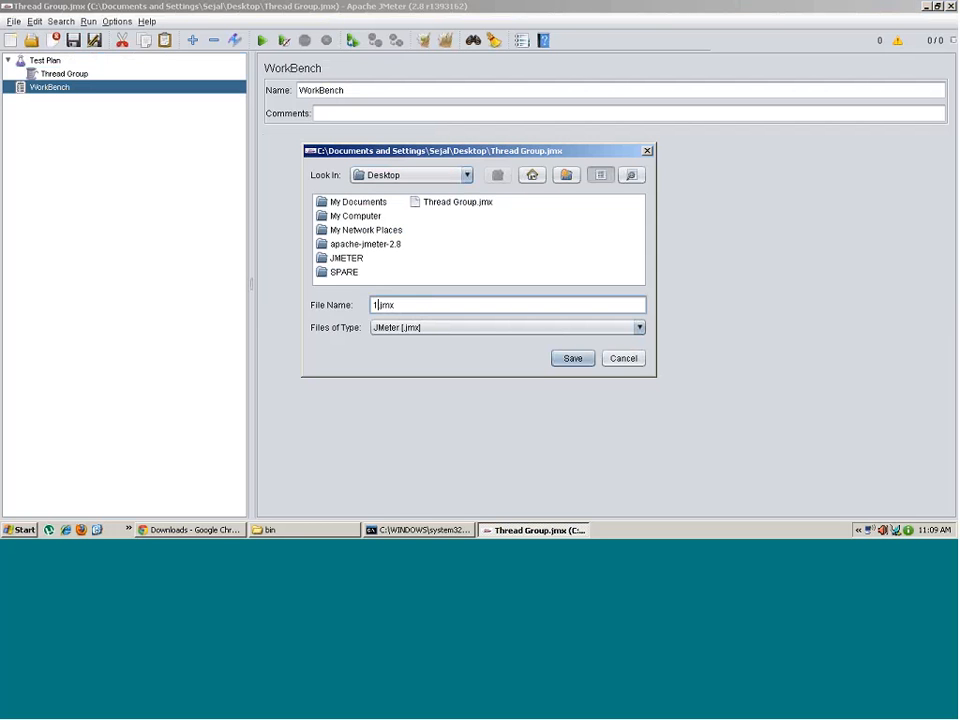
click(572, 360)
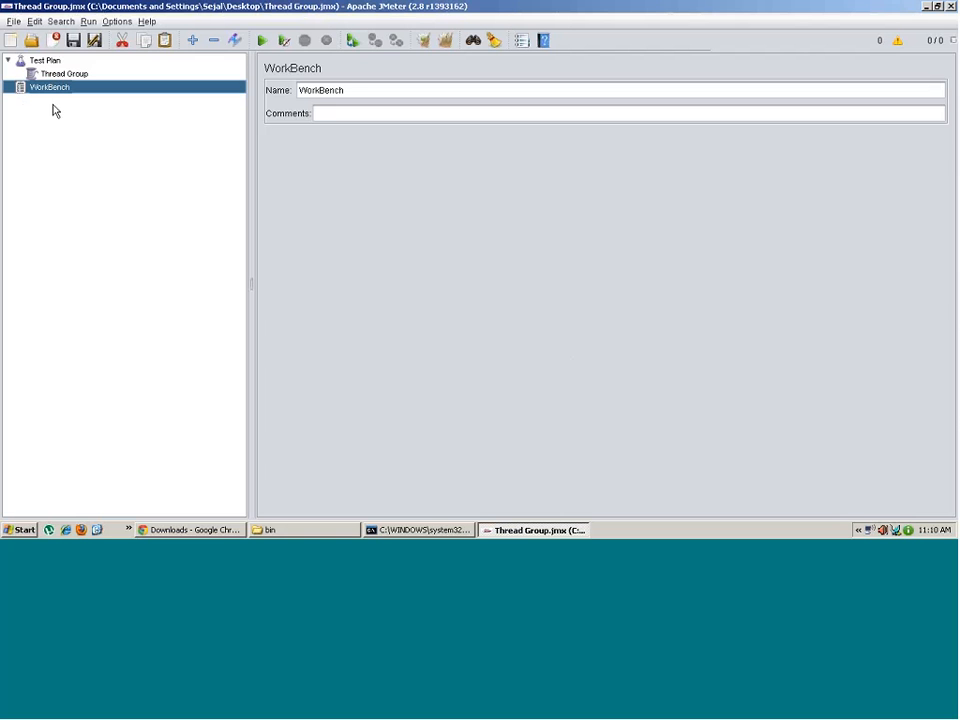
click(47, 62)
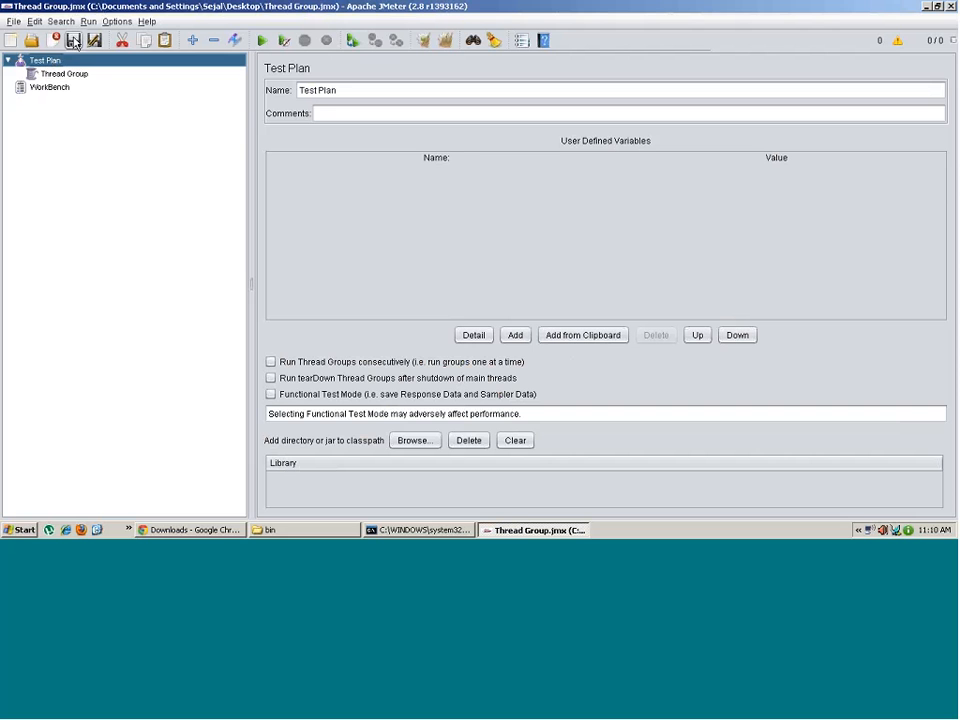
- Minimise JMeter, select the 1.jmx and Thread Group.jmx desktop icons, and right-click Thread Group.jmx
click(503, 531)
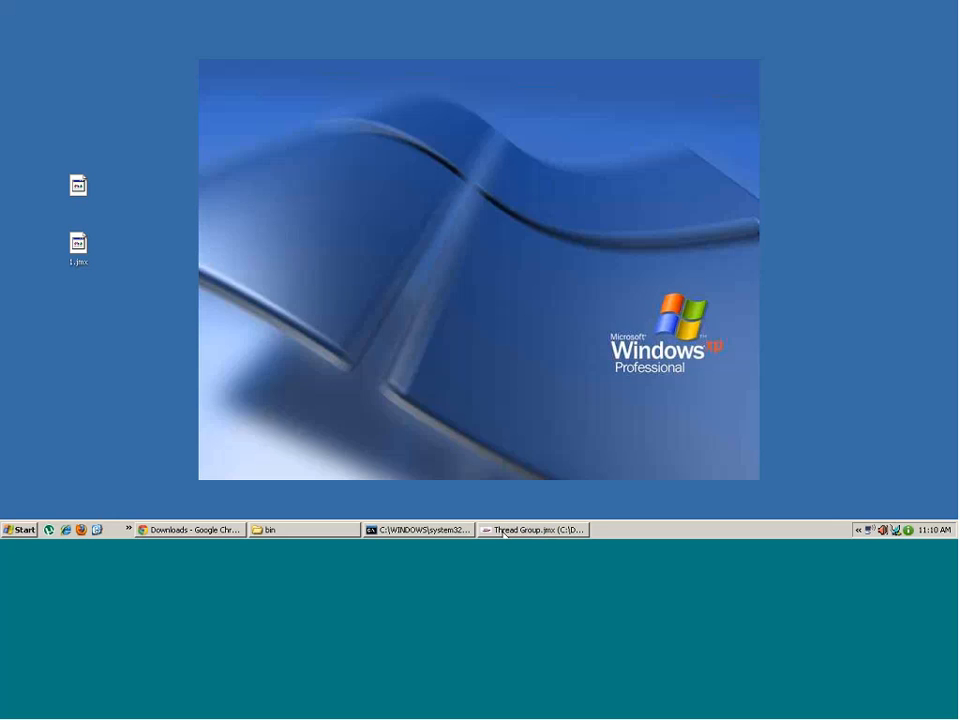
click(84, 239)
click(78, 194)
click(79, 236)
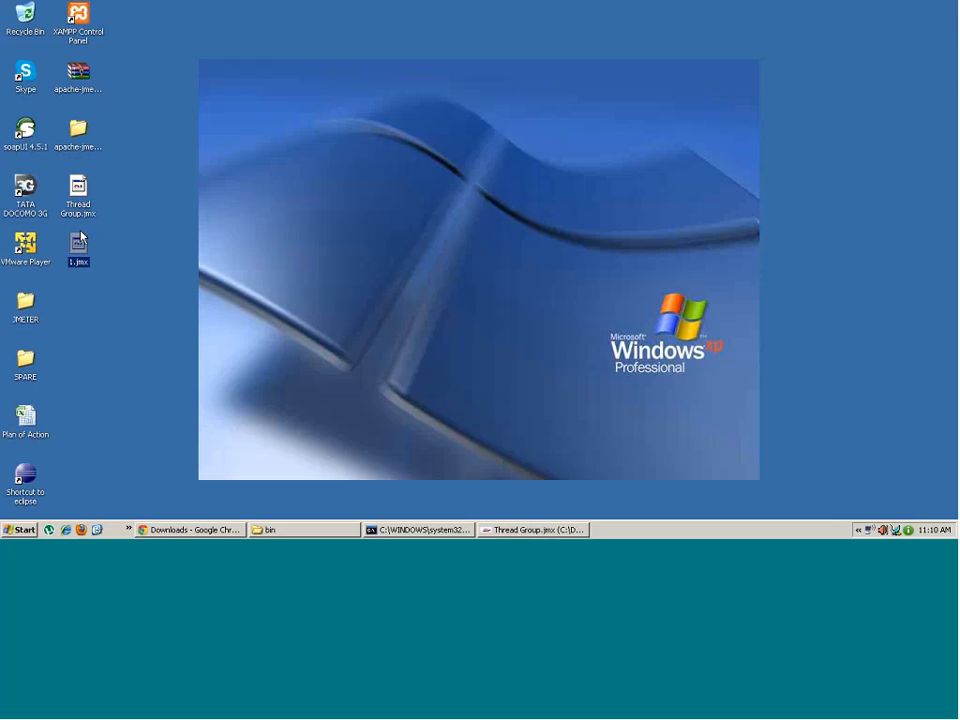
click(79, 196)
click(78, 250)
click(79, 188)
right_click(80, 183)
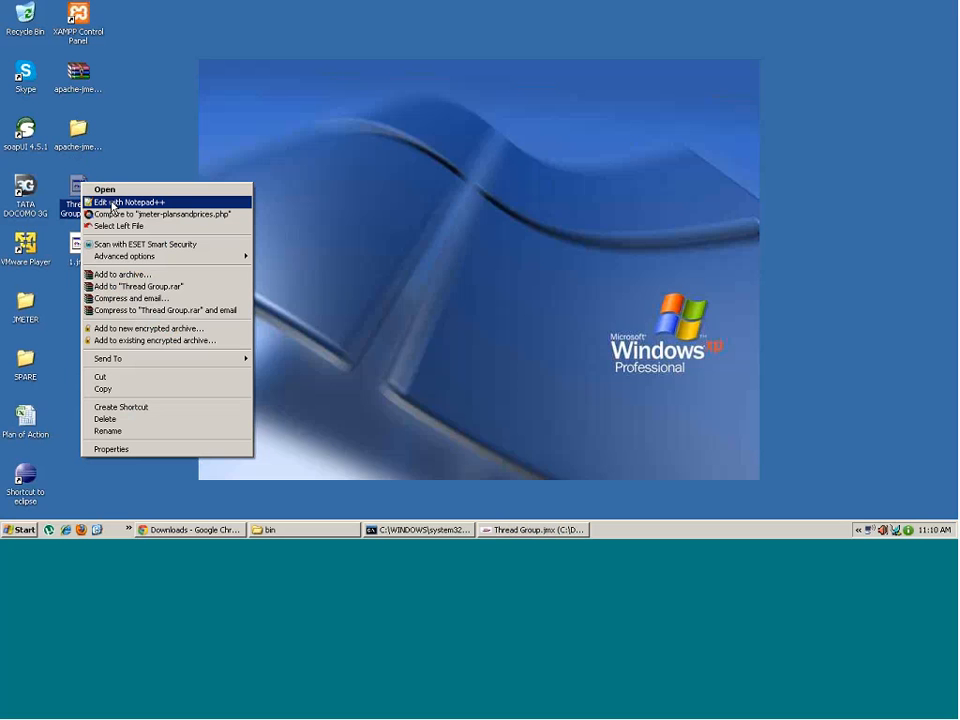
- Open Thread Group.jmx in Notepad++ and highlight the XML declaration, jmeterTestPlan and TestPlan tags
click(113, 203)
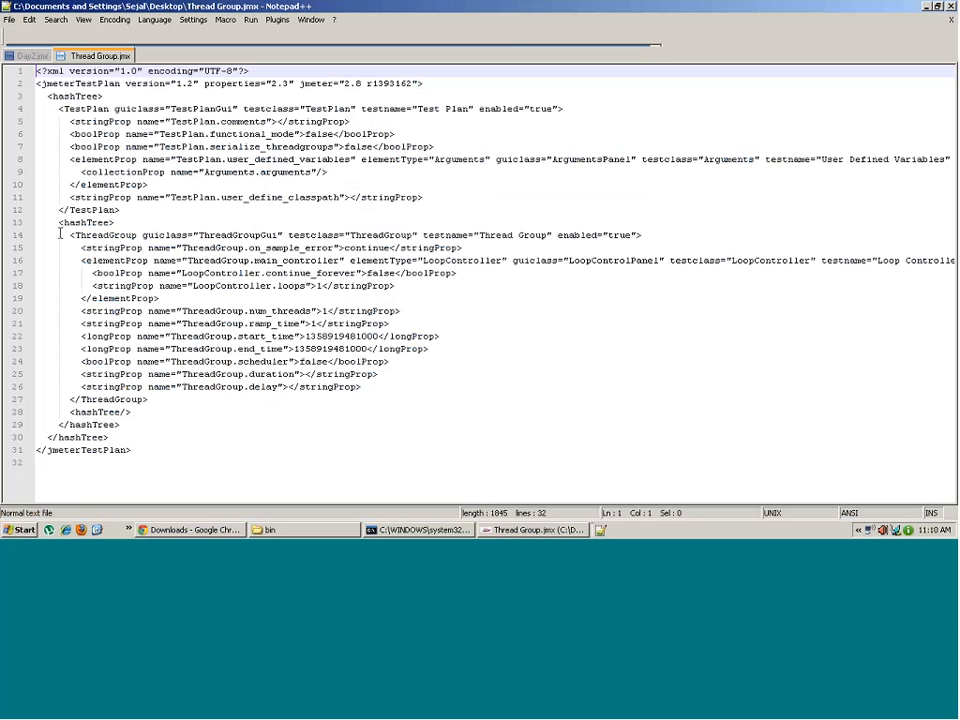
drag(38, 71, 250, 71)
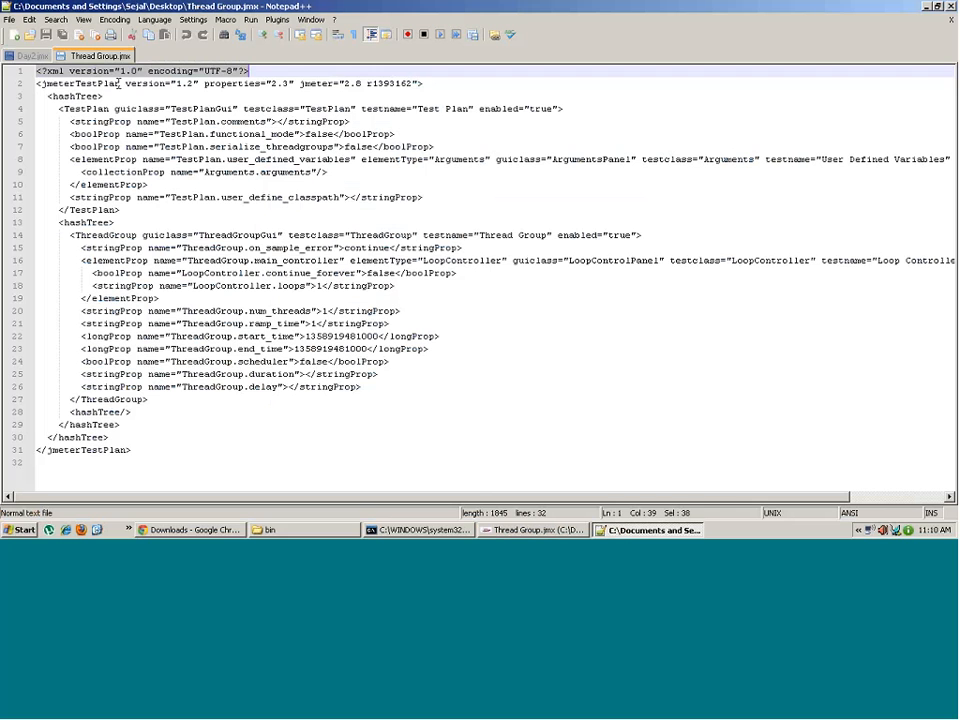
click(119, 84)
drag(119, 84, 41, 84)
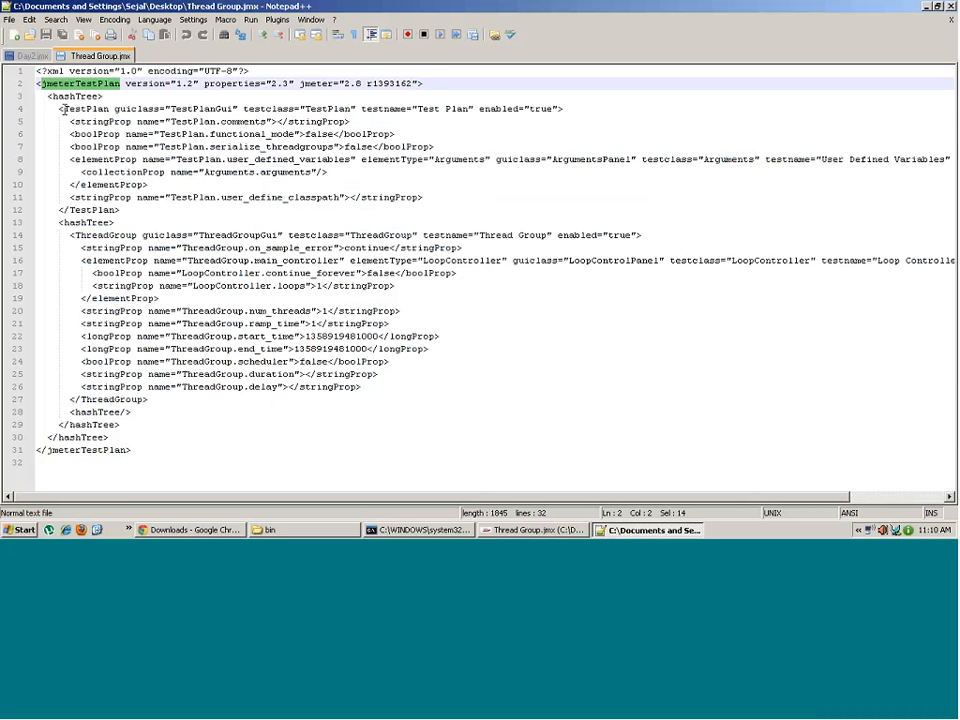
drag(63, 109, 110, 109)
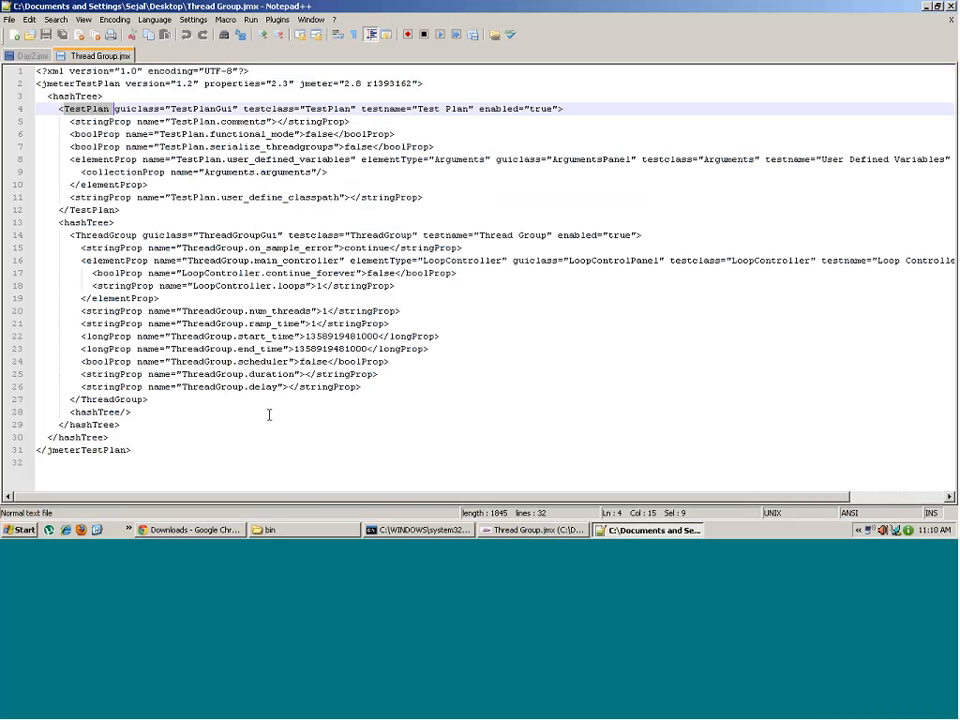
- Select the entire XML document, then minimise Notepad++
drag(143, 455, 40, 83)
key(ctrl+a)
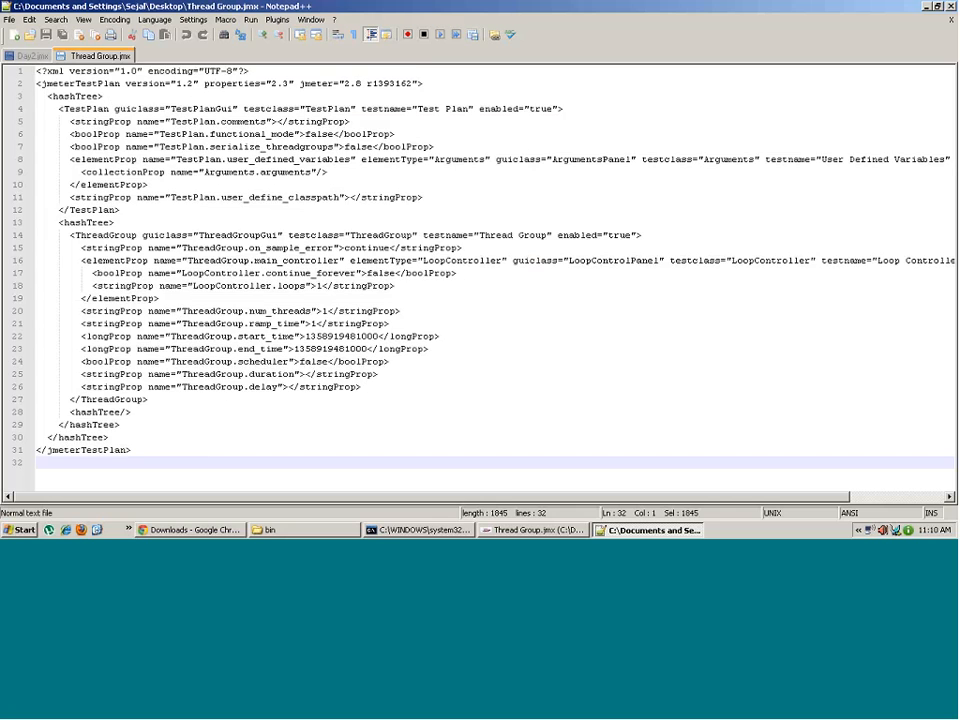
click(652, 530)
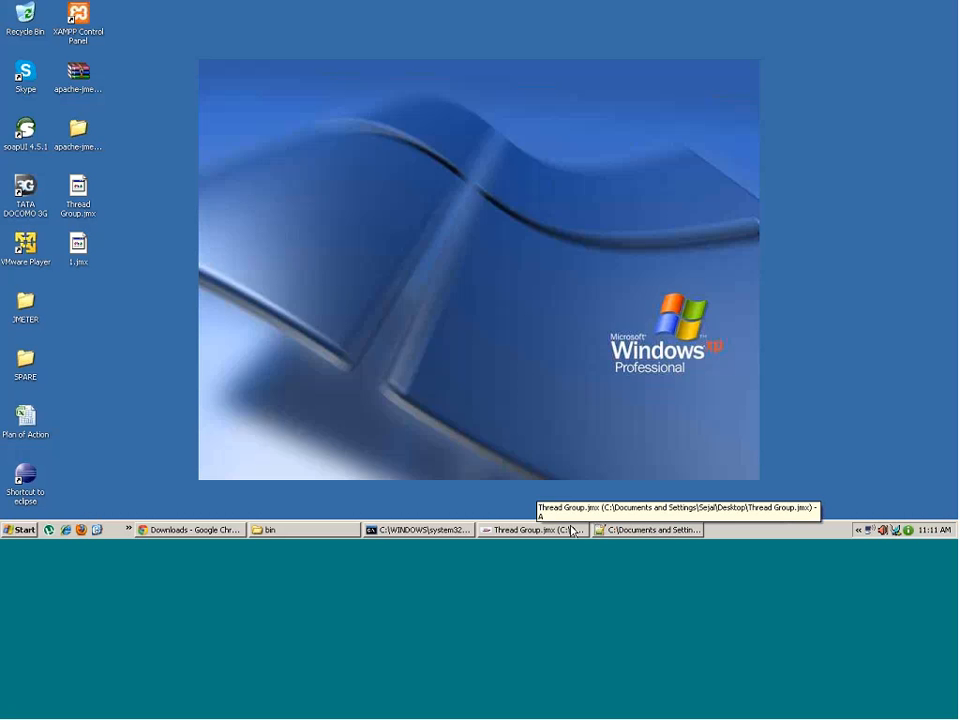
- Keep Notepad++ minimised and restore the JMeter window showing Thread Group.jmx
click(614, 530)
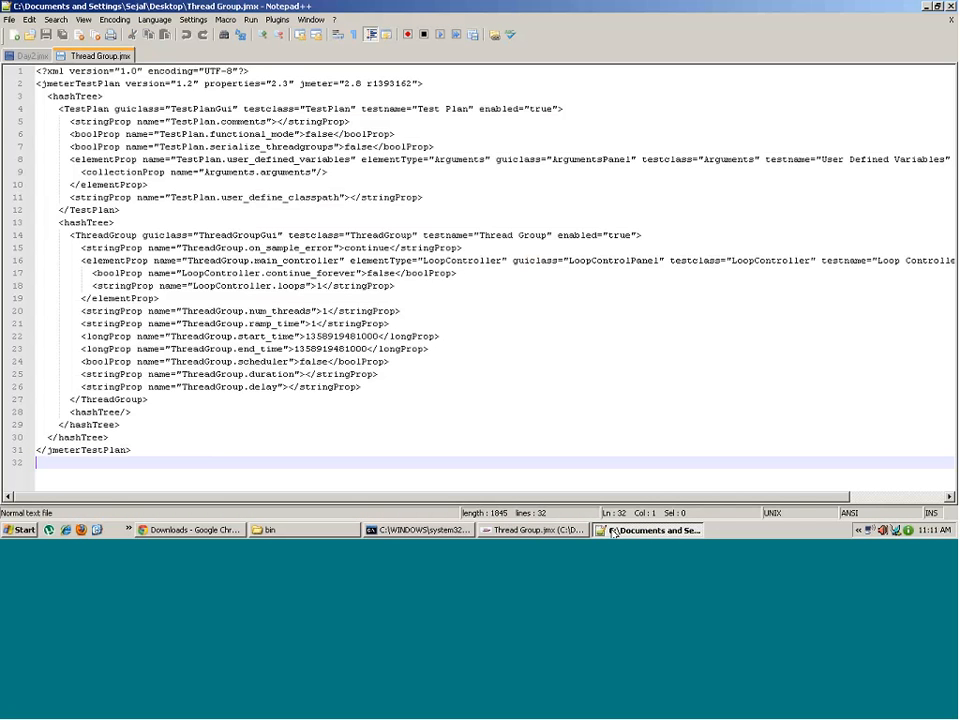
click(614, 530)
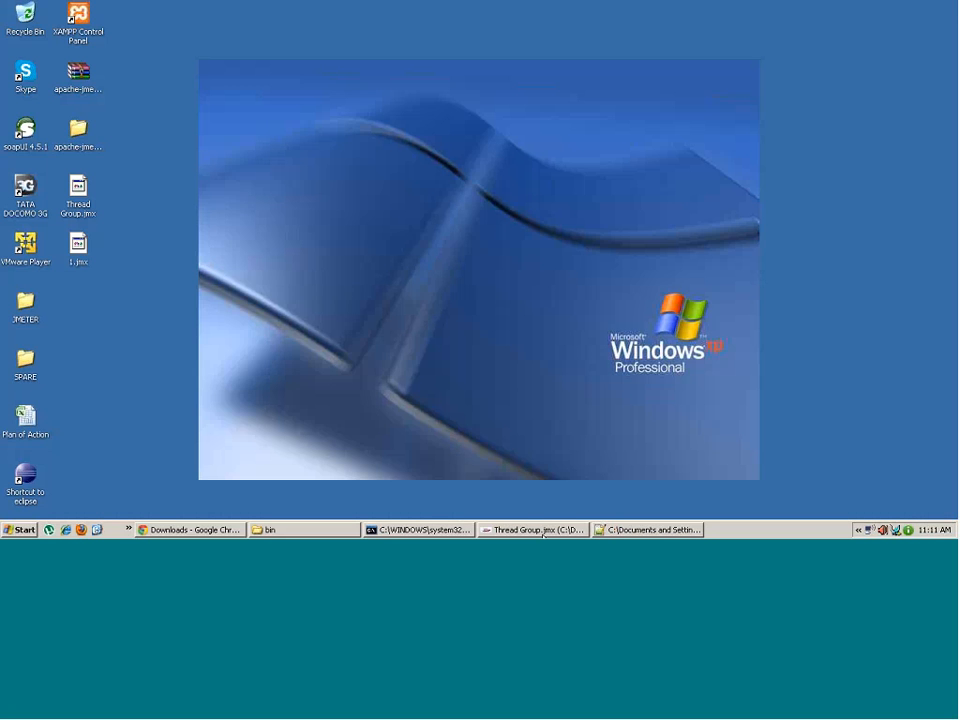
click(541, 530)
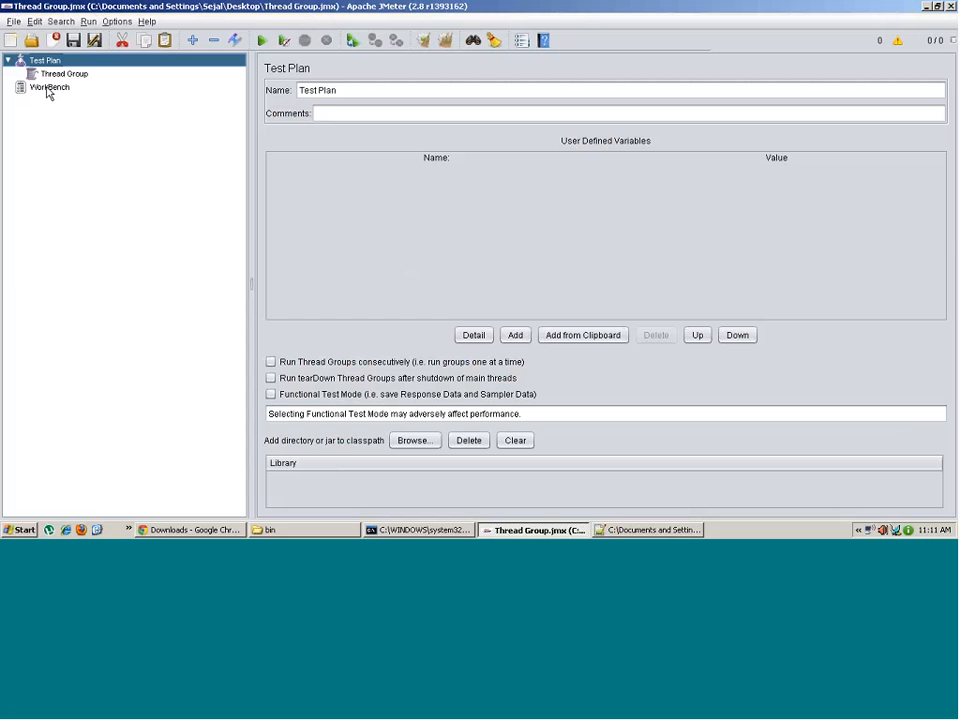